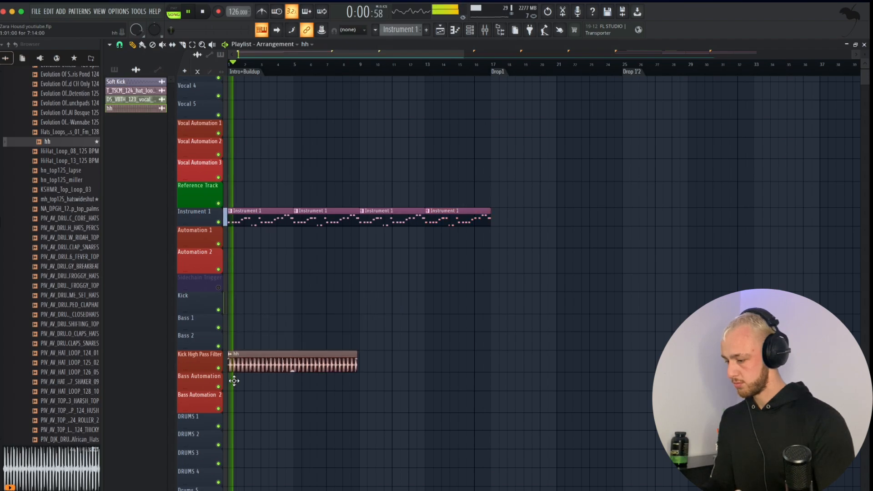
Step: Position the hh clip on the DRUMS 2 track so it starts at bar 9
double_click(349, 437)
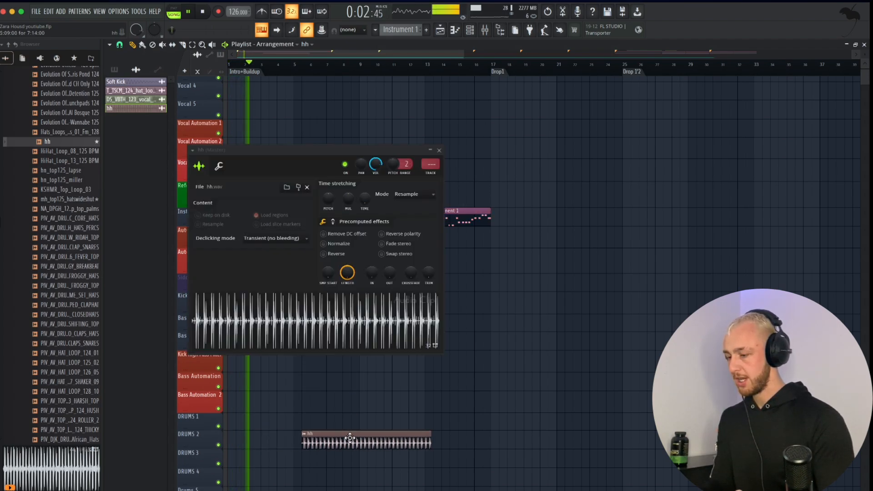
key("space")
key("Escape")
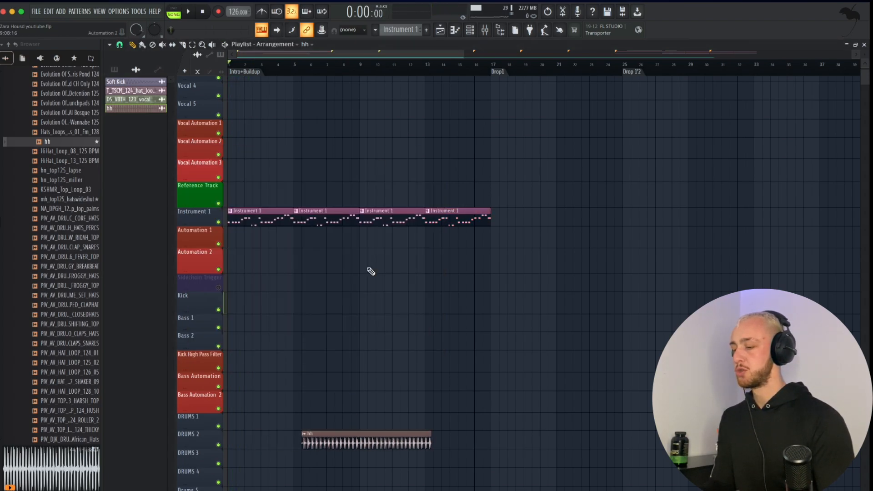
scroll(353, 311, "down", 4)
left_click_drag(353, 365, 391, 364)
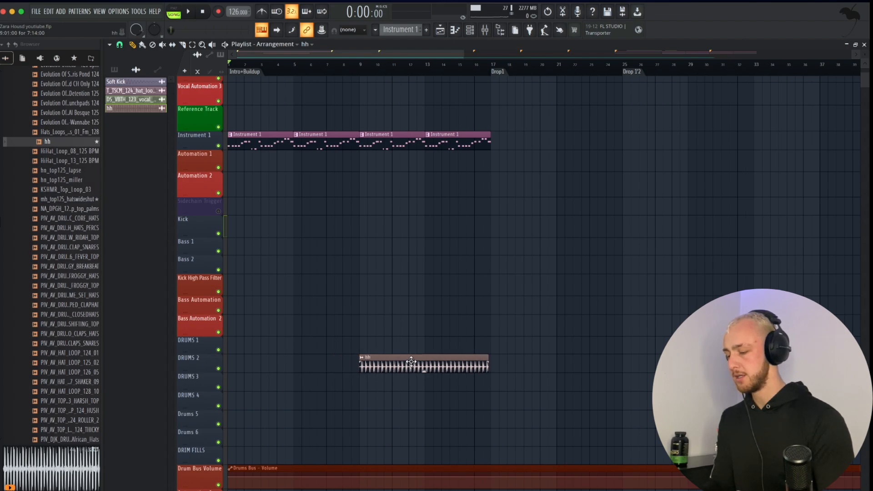
Step: Set the hh sample's channel volume to 61% and play the song from bar 9
key("space")
double_click(411, 361)
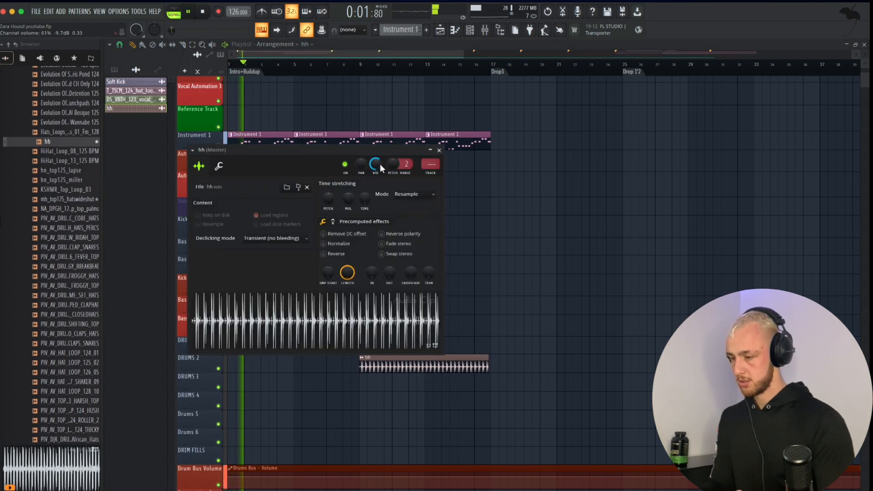
left_click(361, 64)
scroll(415, 266, "down", 4)
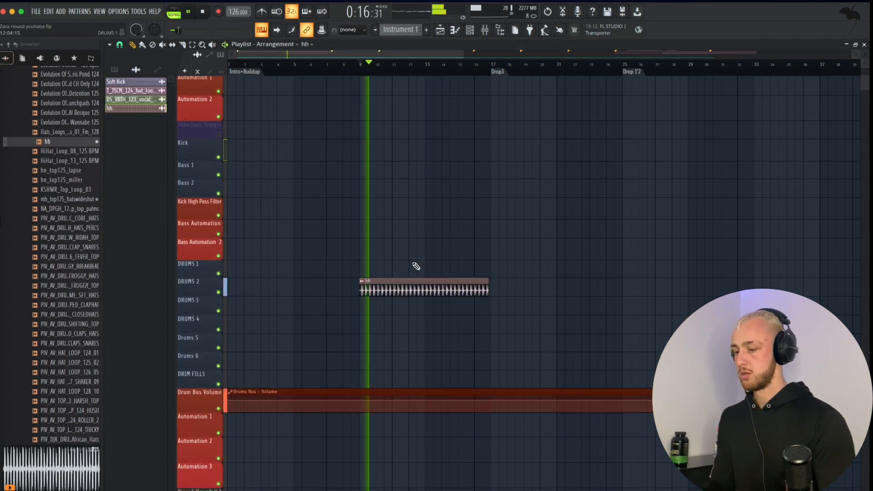
Step: Fit the hh clip to the project tempo using the 75 to 150 BPM detection range
scroll(416, 266, "up", 2)
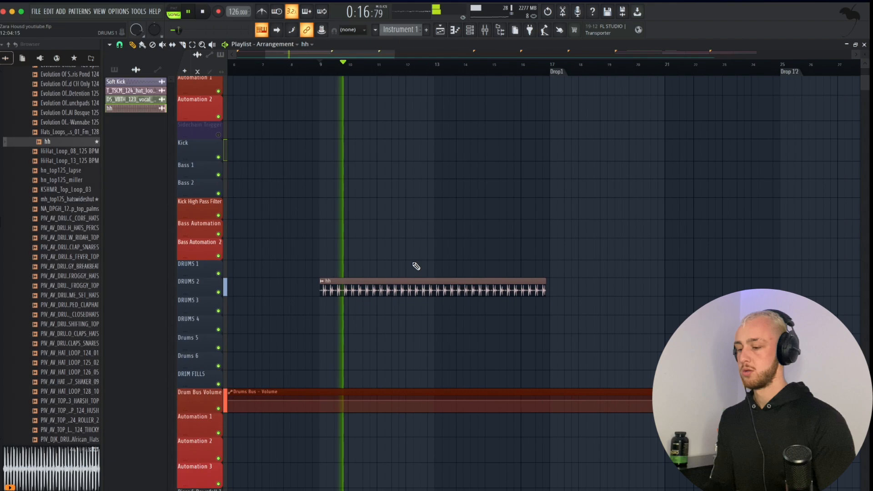
left_click(322, 280)
left_click(406, 322)
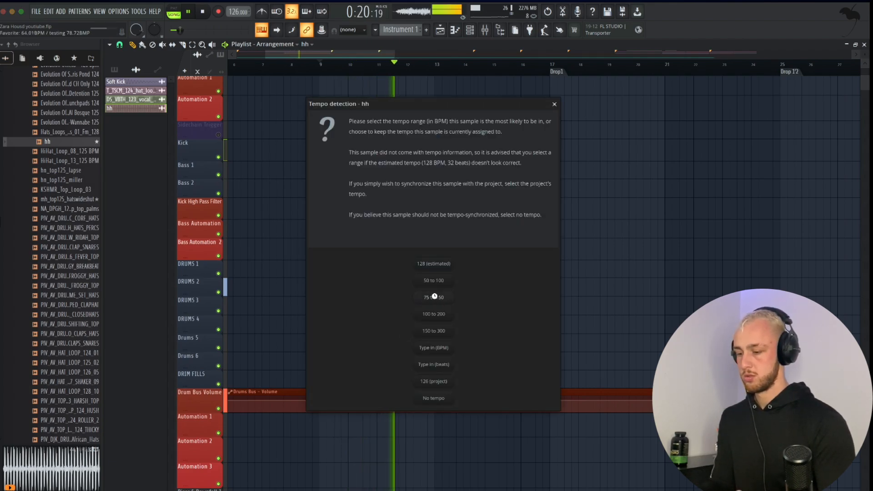
left_click(434, 297)
key("F5")
left_click(441, 31)
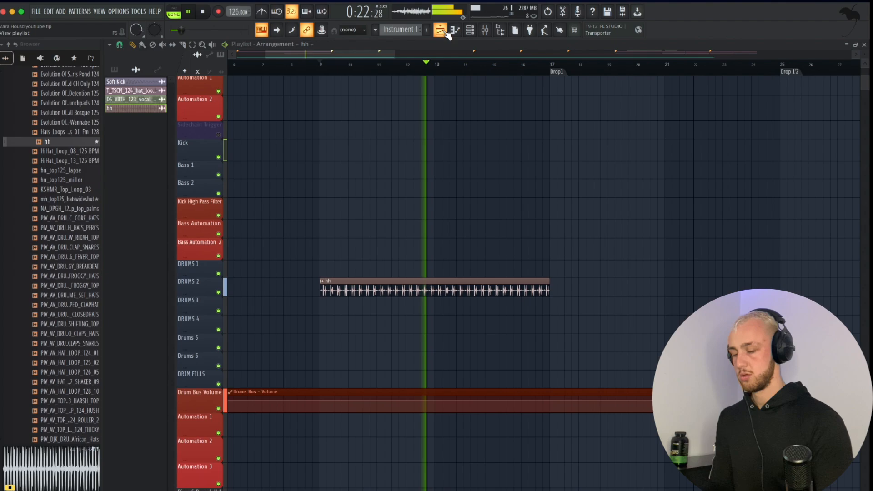
Step: Duplicate the hh clip once and the last Instrument 1 clip twice, so both tracks extend to bar 25
left_click(439, 286, "ctrl")
key("ctrl+b")
scroll(475, 237, "up", 1)
scroll(478, 237, "up", 5)
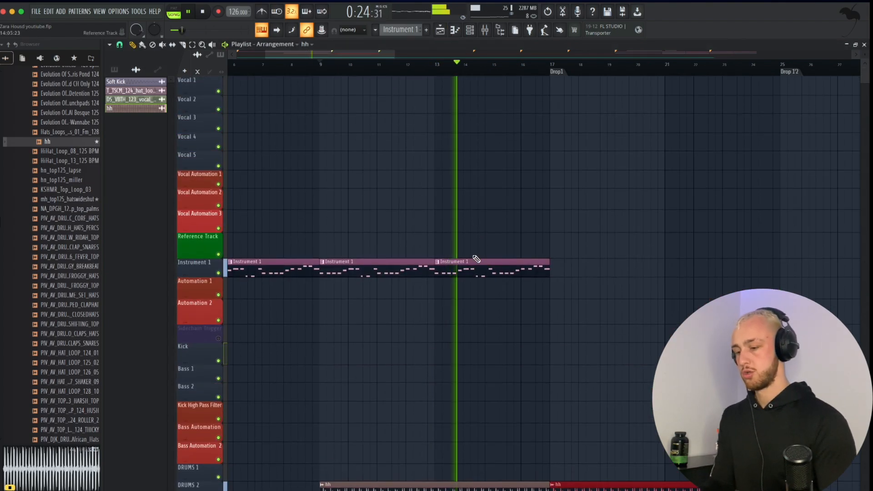
left_click(474, 263, "ctrl")
key("ctrl+b")
key("ctrl+b")
key("space")
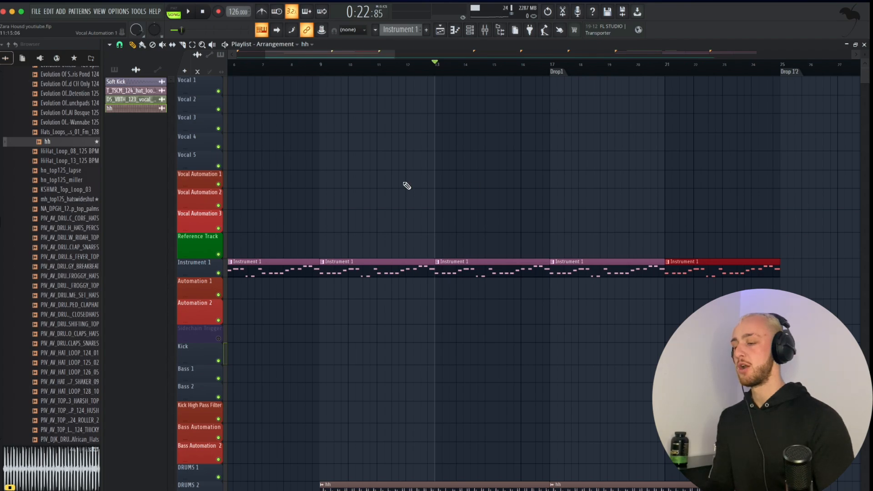
Step: Move both hh clips four bars earlier on DRUMS 2 so they start at bar 5
scroll(406, 186, "down", 2, "ctrl")
scroll(406, 186, "down", 2)
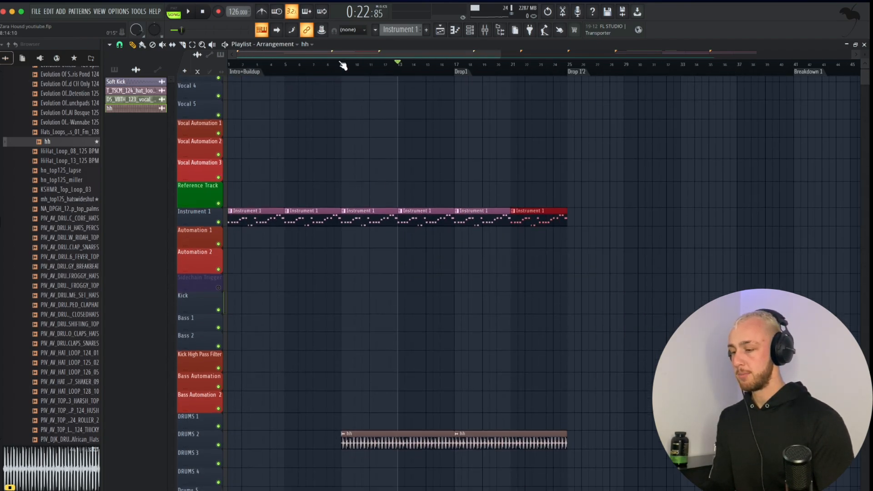
left_click_drag(366, 442, 351, 442)
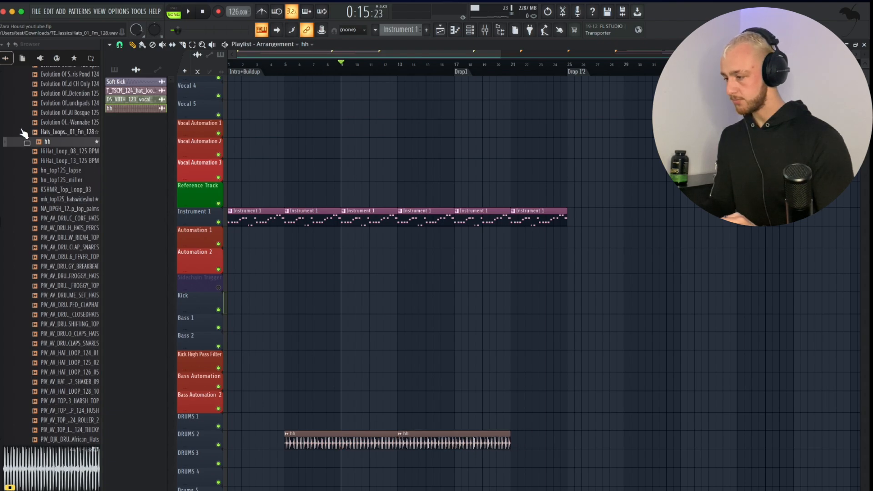
Step: Collapse the browser folders and place the Kick Pattern on the Bass 1 track at bar 9
left_click(6, 46)
left_click(8, 45)
left_click(8, 45)
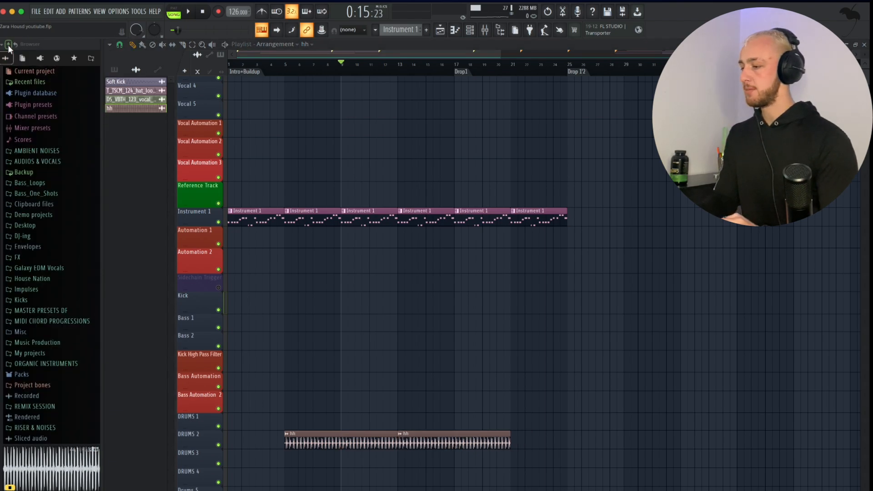
left_click(119, 69)
left_click(120, 81)
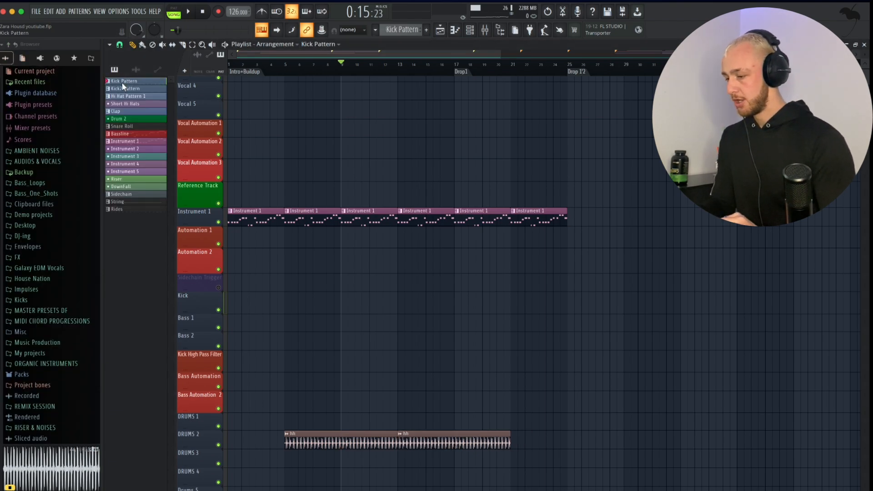
scroll(348, 268, "down", 4)
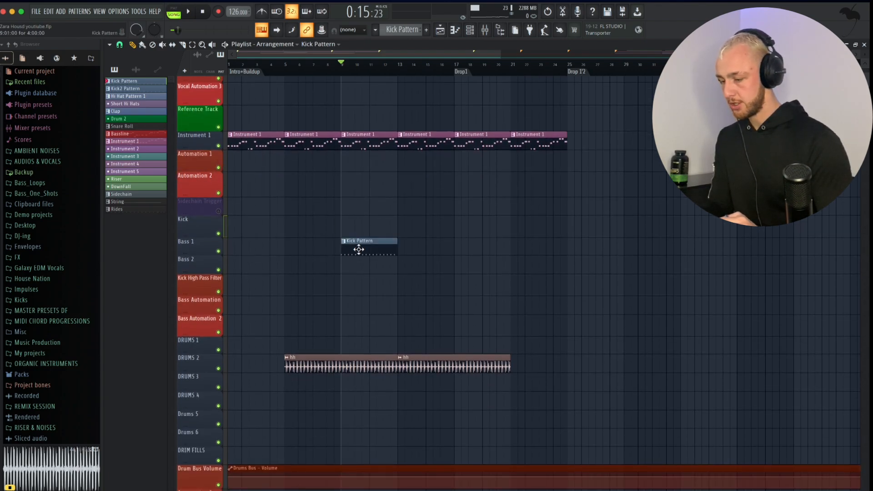
Step: Create an automation clip for band 1 frequency of the Kick's High Pass Filter and place it on the Kick High Pass Filter track
left_click(484, 31)
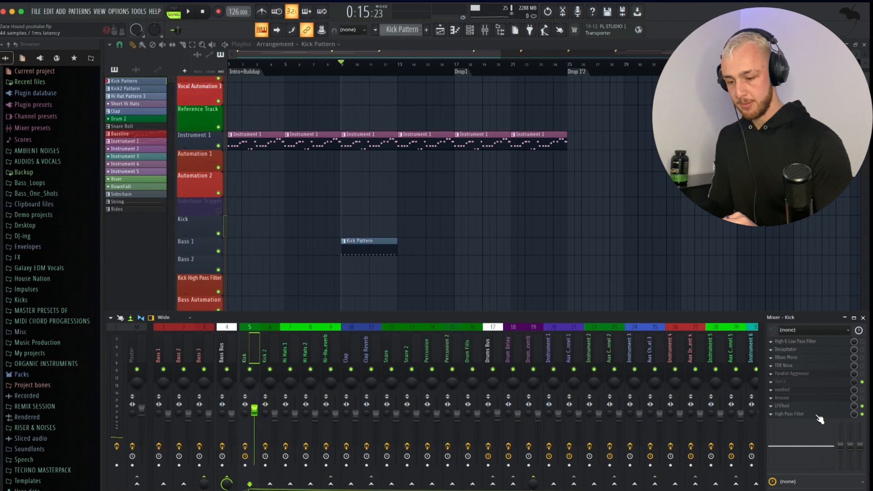
left_click(817, 415)
right_click(382, 240)
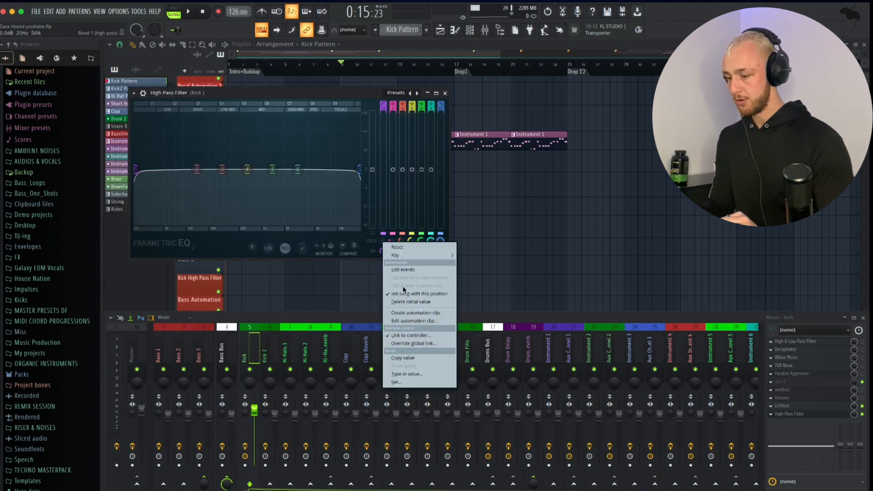
left_click(411, 314)
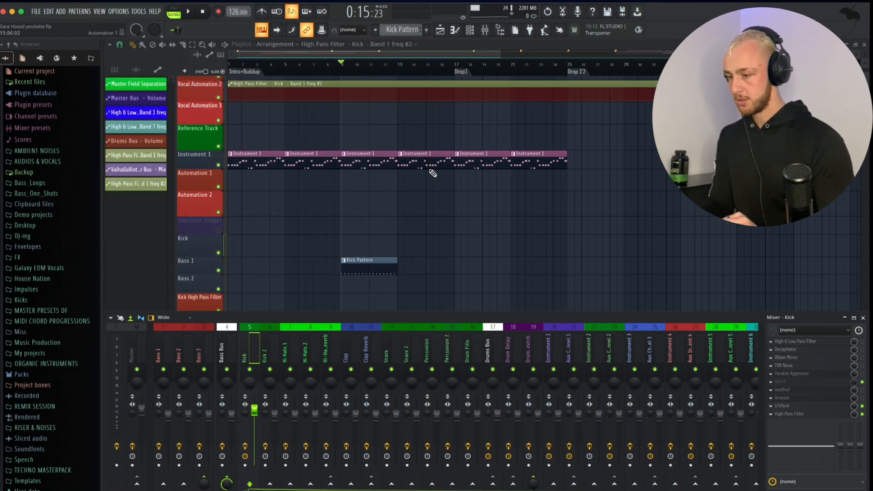
left_click_drag(394, 92, 325, 293)
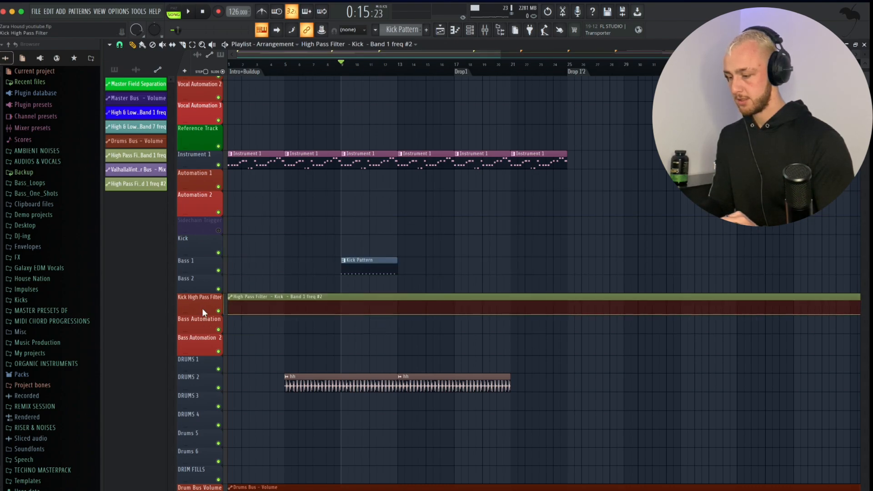
Step: Enlarge the Kick High Pass Filter track and add automation points at bars 9 and 13, both at about 32%
left_click_drag(202, 313, 202, 431)
left_click_drag(333, 402, 341, 391)
key("space")
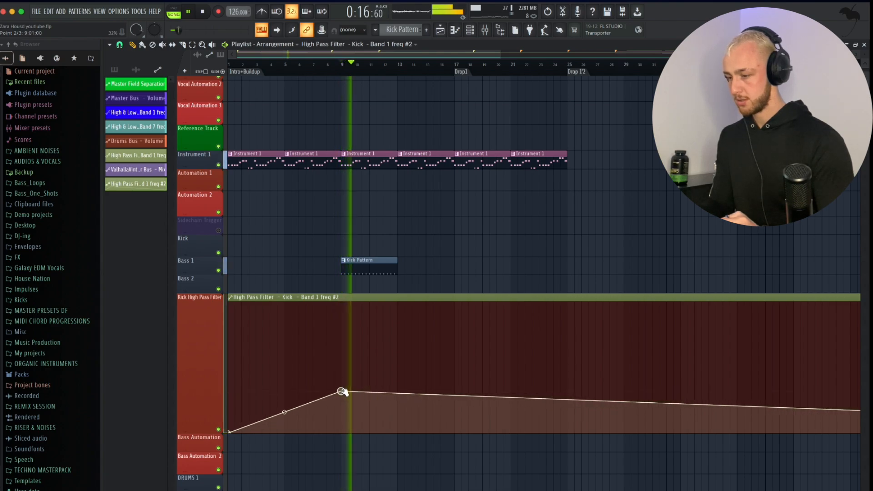
left_click(398, 390)
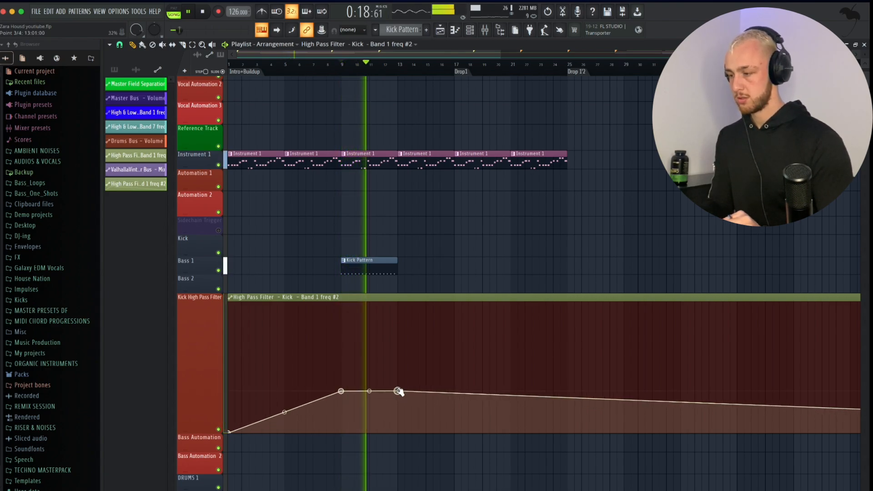
Step: Duplicate the Kick Pattern clip to bar 13 and add two filter automation points at bar 17 forming a steep vertical drop
left_click(383, 269)
key("ctrl+b")
scroll(408, 299, "down", 3)
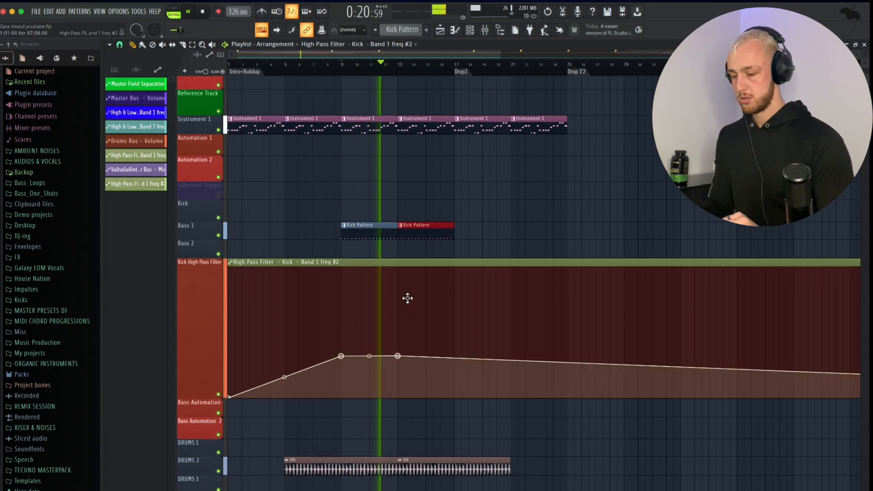
right_click(454, 341)
right_click(454, 370)
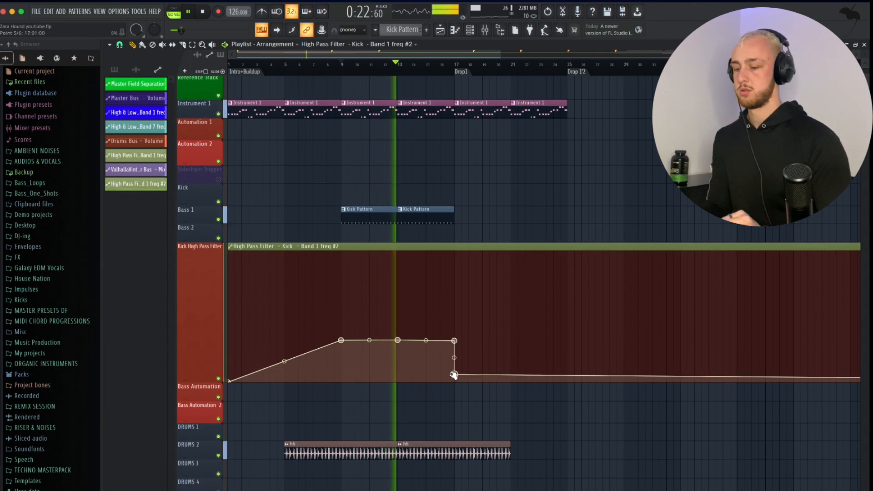
Step: Duplicate the Kick Pattern twice more up to bar 25 and shorten the clip before Drop1 to end at bar 16
left_click(432, 218, "ctrl")
key("ctrl+b")
key("ctrl+b")
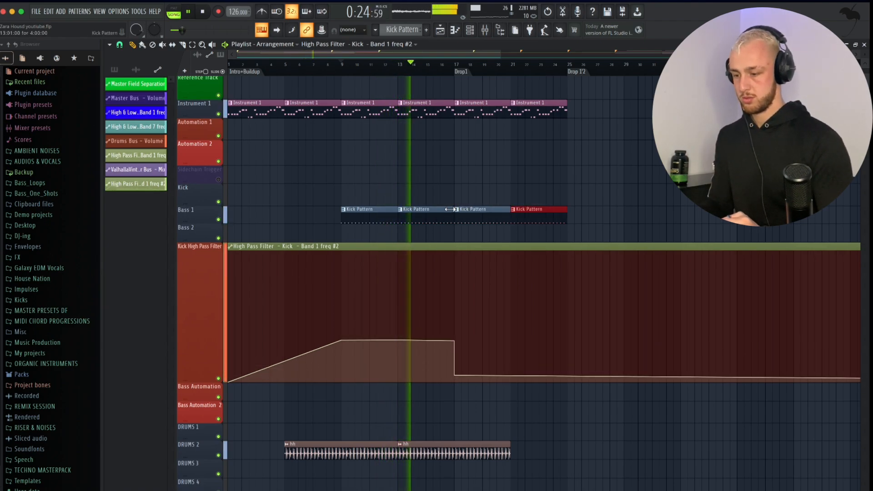
left_click_drag(452, 209, 438, 210)
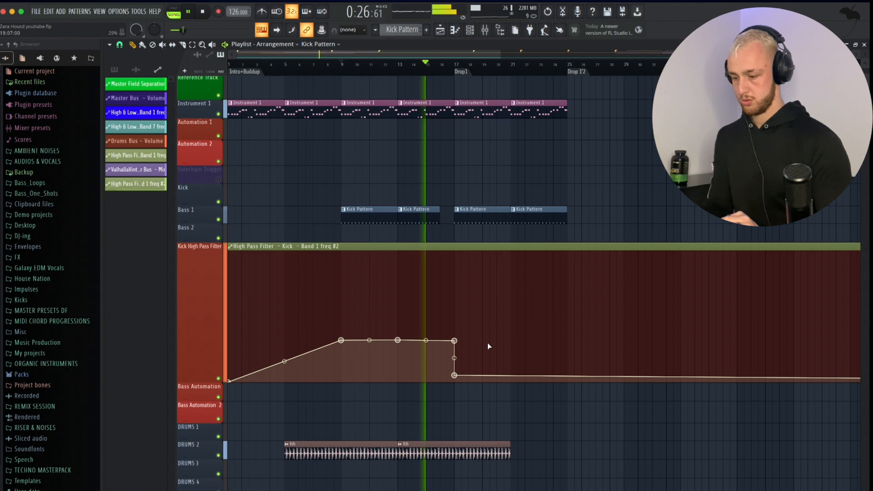
Step: Lower the bottom filter automation point at bar 17 to about 3% and play through into Drop1
left_click_drag(456, 376, 457, 380)
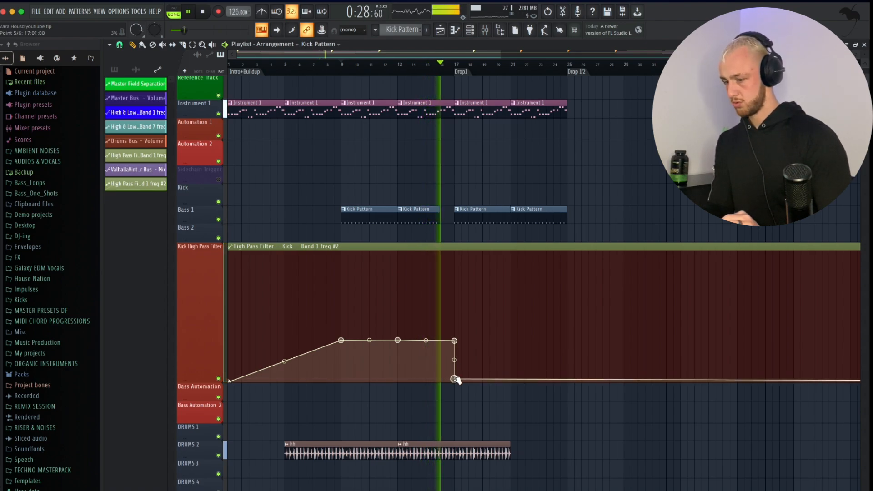
scroll(476, 242, "up", 3)
scroll(476, 242, "down", 2)
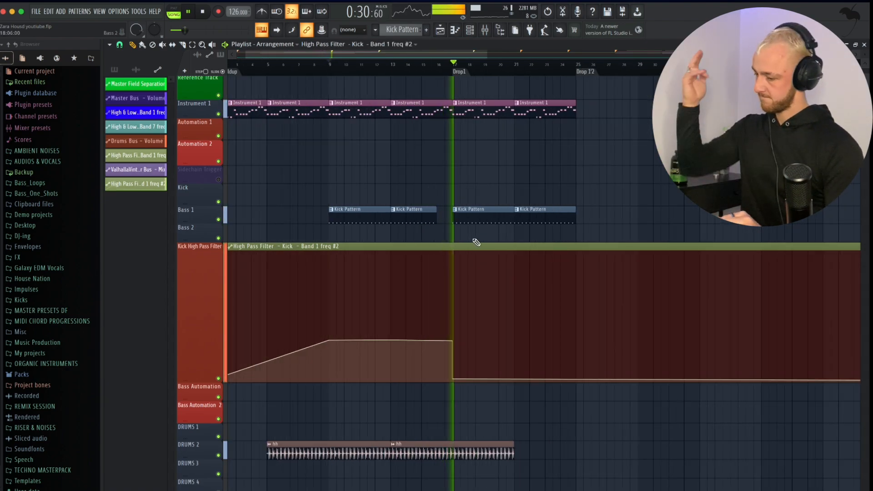
scroll(476, 242, "down", 2)
key("space")
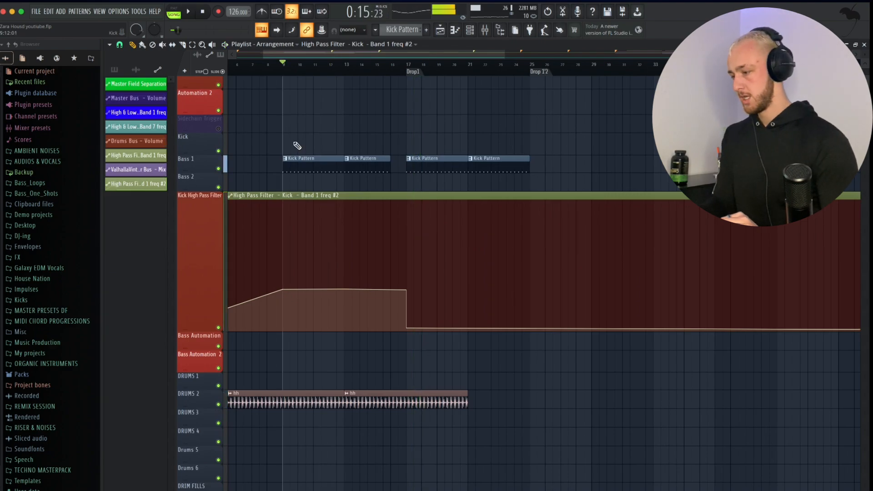
Step: Place the Clap pattern on DRUMS 3 at bar 17, duplicate it once to bar 25, and start playback
left_click(115, 70)
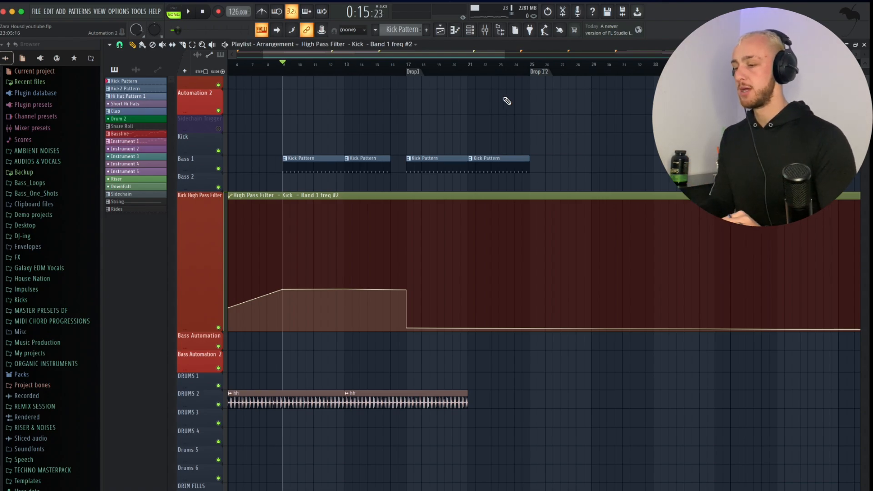
left_click(135, 111)
scroll(504, 303, "down", 5)
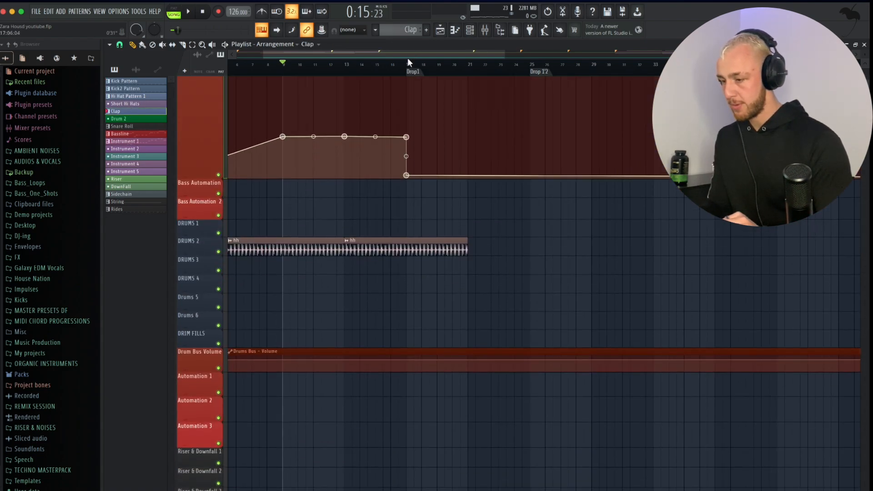
left_click(407, 265)
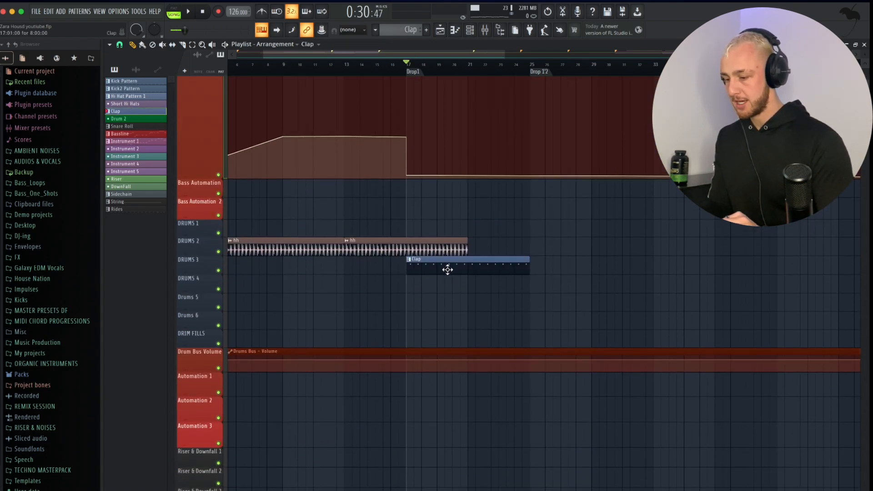
key("super+b")
key("space")
Step: Duplicate the last hh clip twice along the DRUMS 2 track
left_click(446, 249, "super")
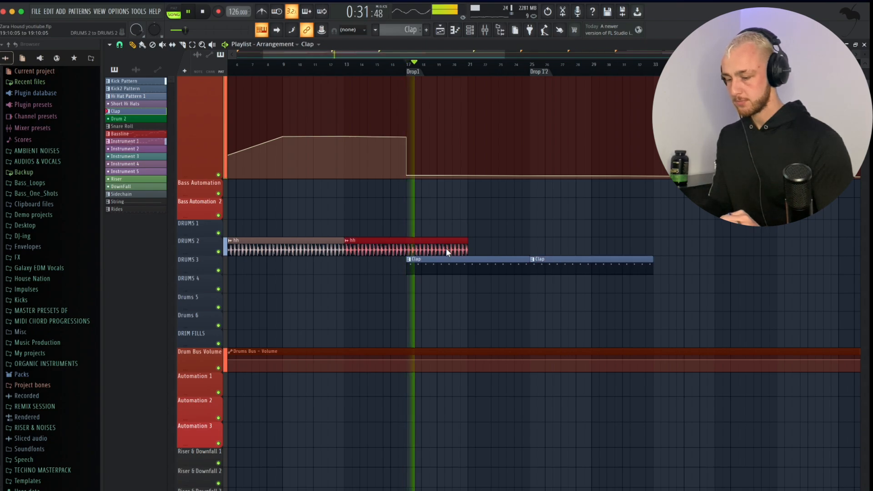
key("super+b")
key("super+b")
left_click(462, 252)
Step: Set the Clap channel's volume to 69% in the channel rack and return to the playlist
double_click(460, 260)
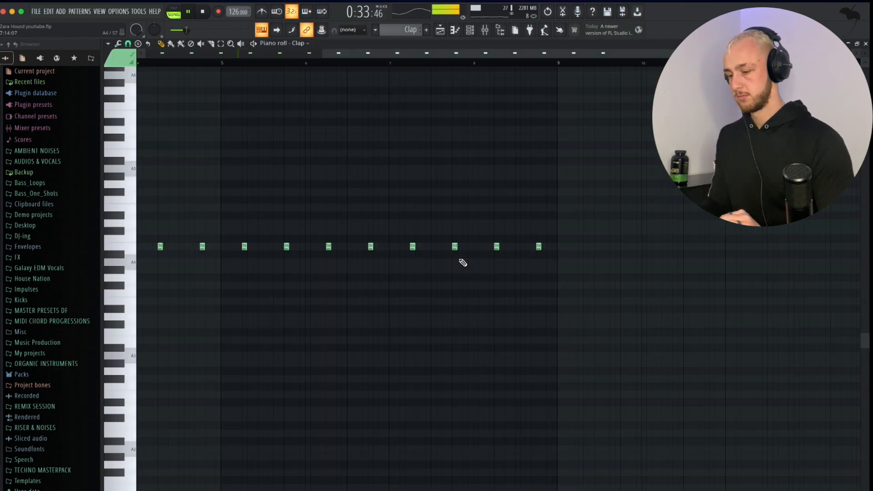
left_click(470, 31)
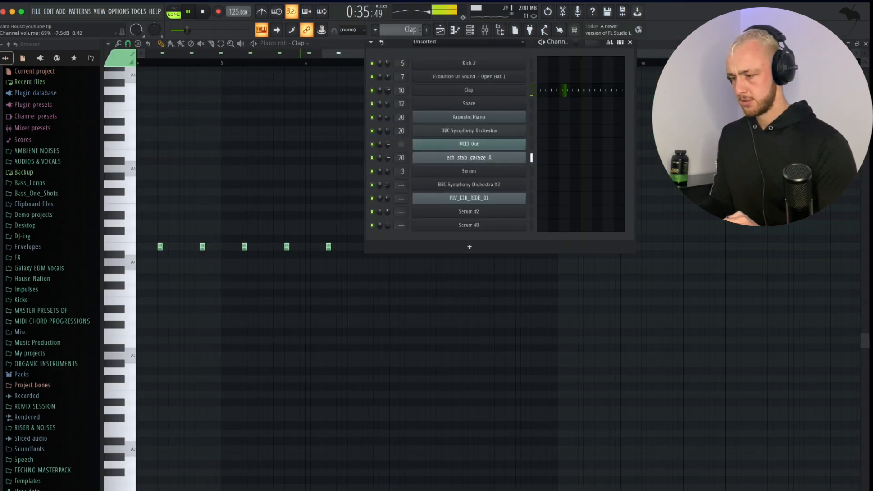
key("Escape")
key("Escape")
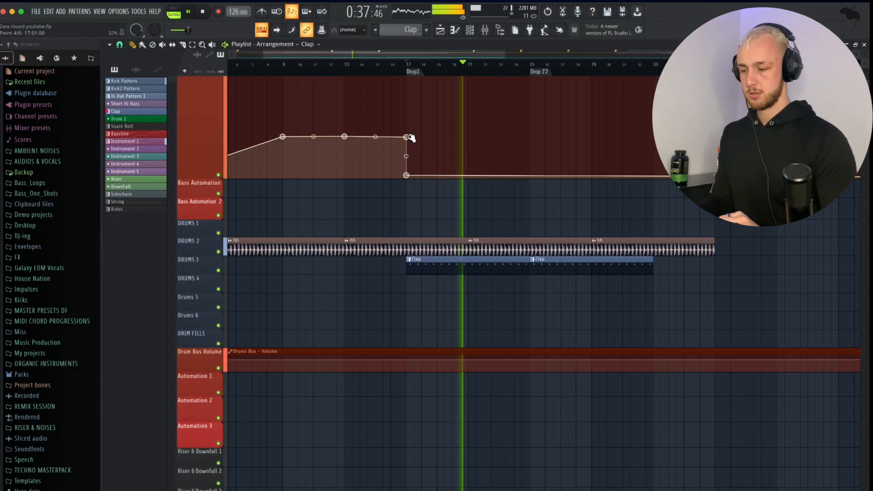
Step: Duplicate the last Kick Pattern clip twice along the Bass 1 track, filling bars 25 to 33
scroll(436, 207, "down", 2)
scroll(435, 208, "up", 5)
scroll(436, 208, "up", 3)
scroll(436, 208, "down", 3)
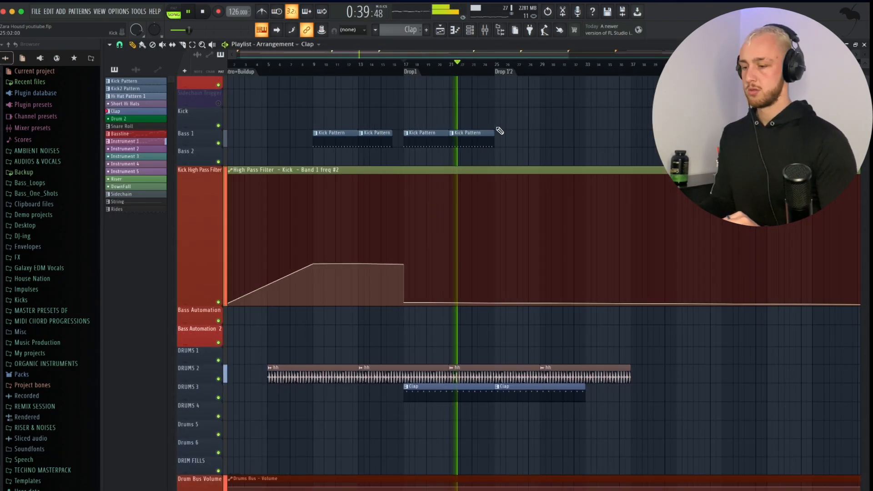
left_click(477, 130, "super")
key("super+b")
key("super+b")
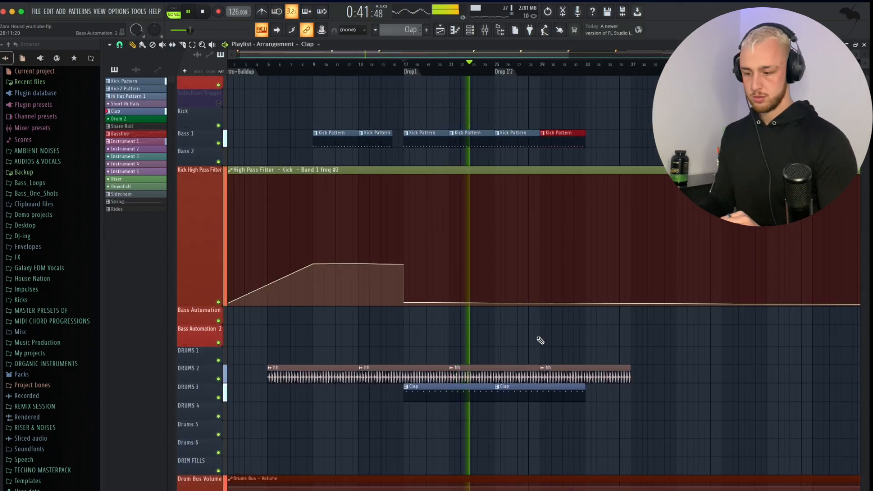
Step: Duplicate the last Clap clip twice along the DRUMS 3 track, starting at bar 33
scroll(541, 343, "down", 3)
left_click(568, 347, "super")
key("super+b")
key("super+b")
Step: Trim the Kick Pattern clip at bar 21 to end at bar 24, and duplicate the last Instrument 1 clip twice up to bar 33
scroll(546, 250, "up", 3)
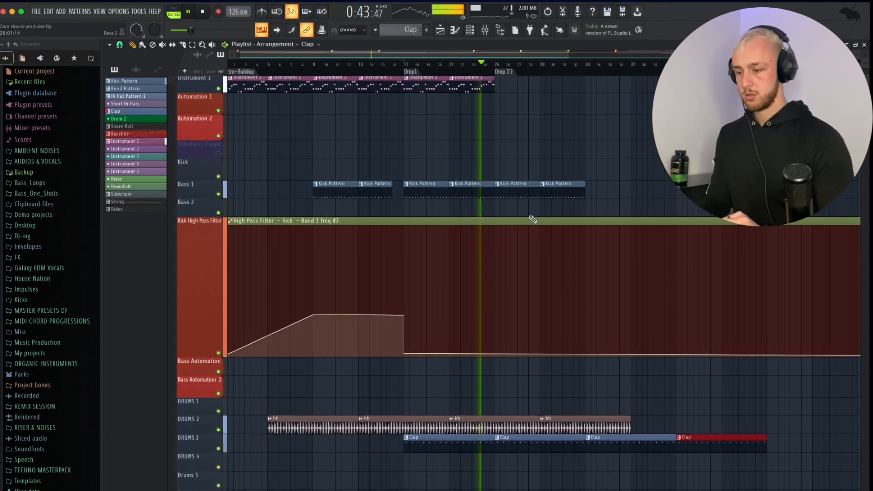
left_click_drag(492, 193, 484, 191)
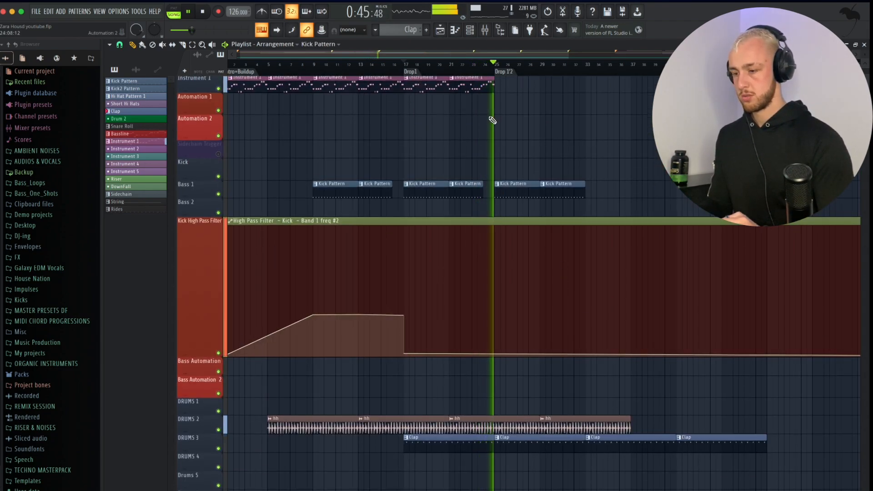
scroll(493, 119, "up", 3)
key("space")
key("super+b")
key("super+b")
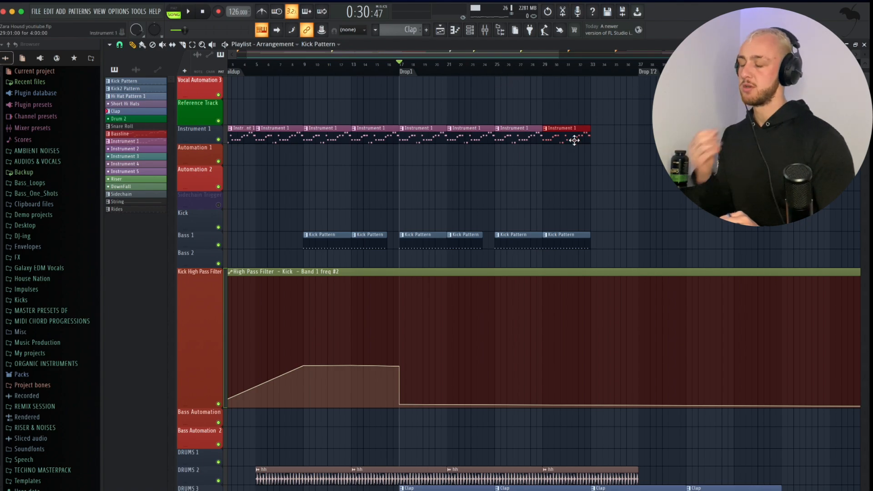
Step: Open the Serum bass channel from the channel rack and audition its Bass_Modele preset with a few notes
left_click(475, 35)
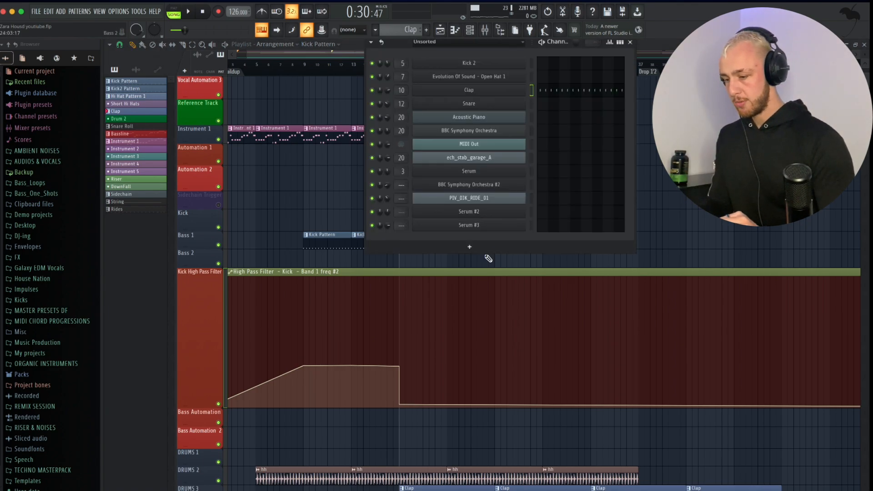
left_click(470, 226)
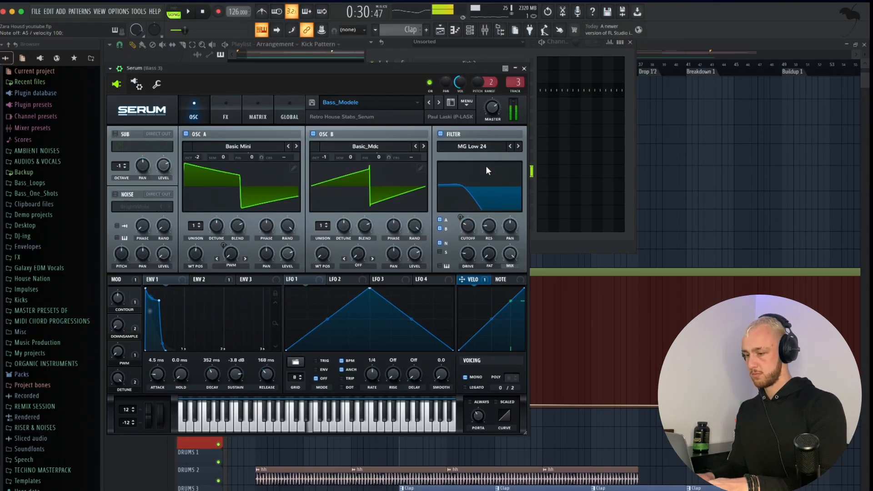
key("g")
key("g")
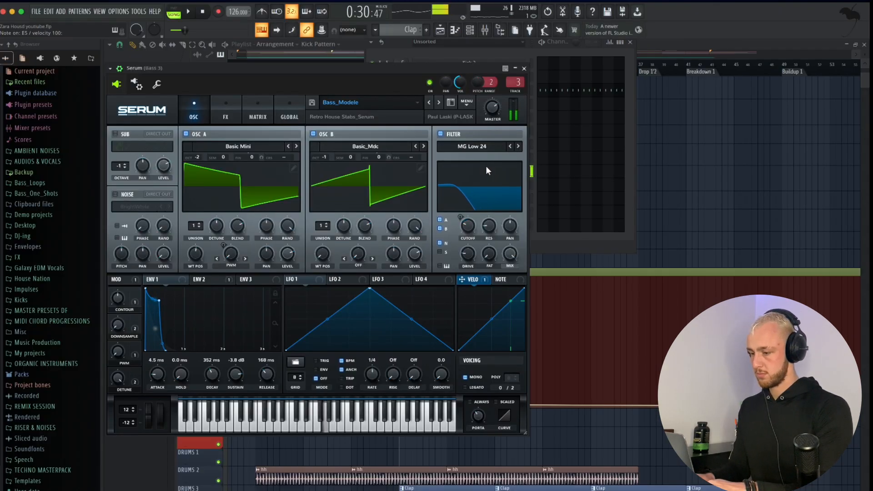
key("c")
key("c")
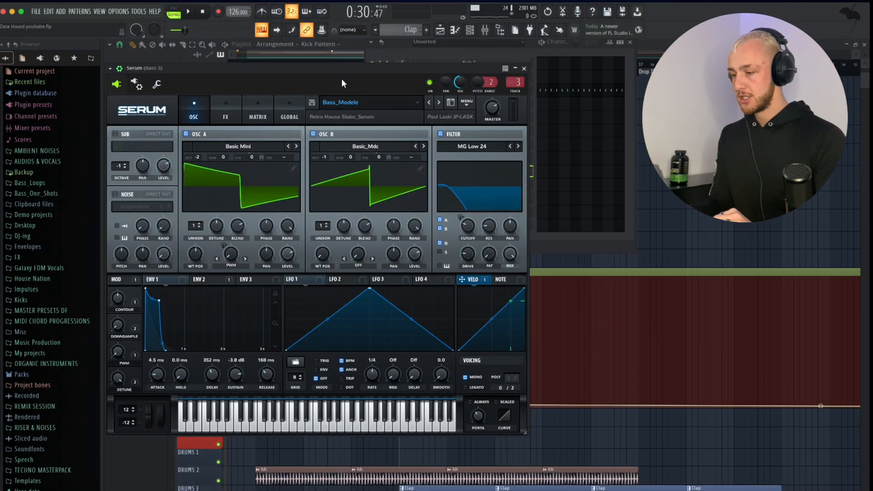
left_click_drag(343, 70, 343, 59)
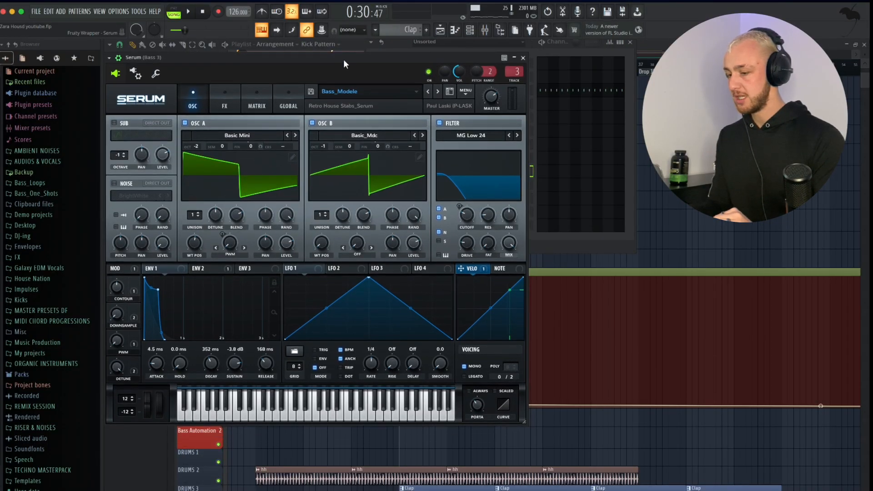
key("b")
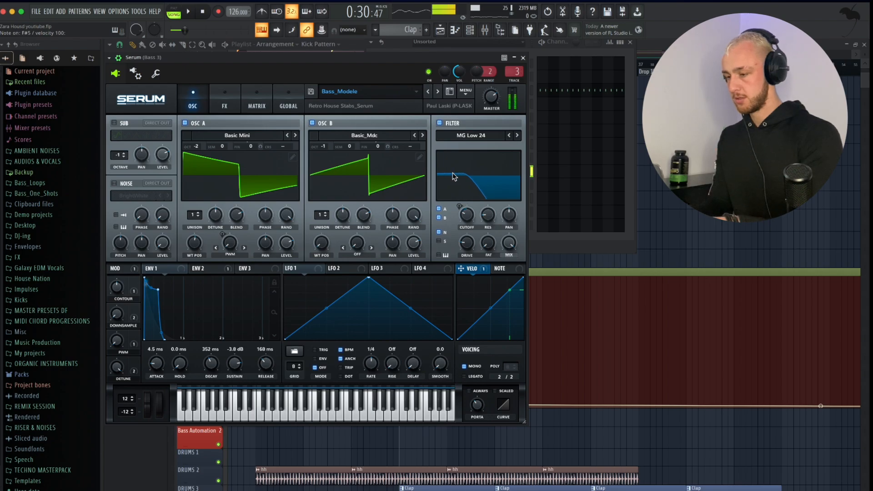
key("c")
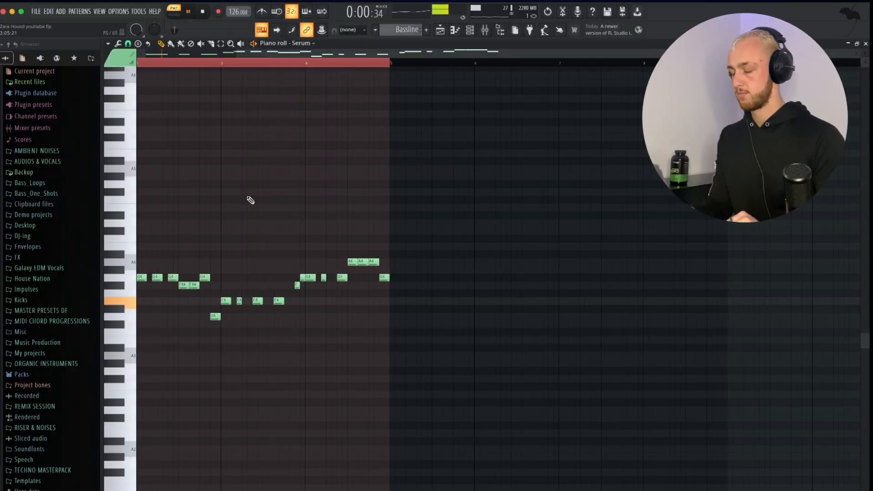
Step: Examine the notes of the Bassline pattern in the piano roll while it plays
scroll(250, 201, "left", 1)
scroll(250, 200, "up", 2)
scroll(250, 200, "down", 1)
scroll(250, 201, "up", 3)
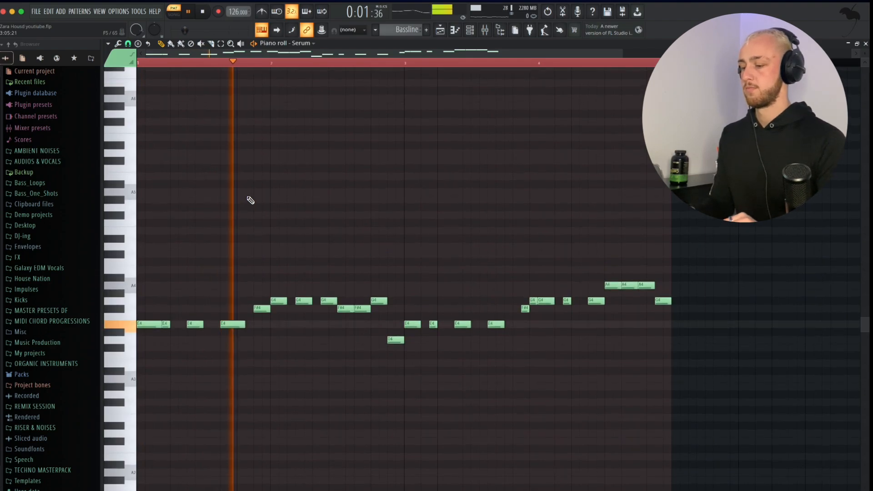
scroll(250, 200, "down", 3)
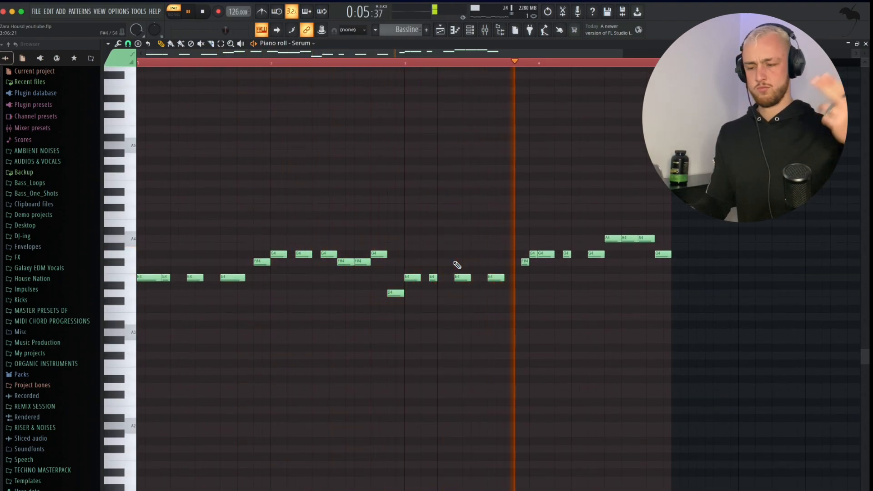
Step: Place the Bassline pattern on Bass 2 at bar 17, play from Drop1, and duplicate the clip three times up to bar 33
key("F5")
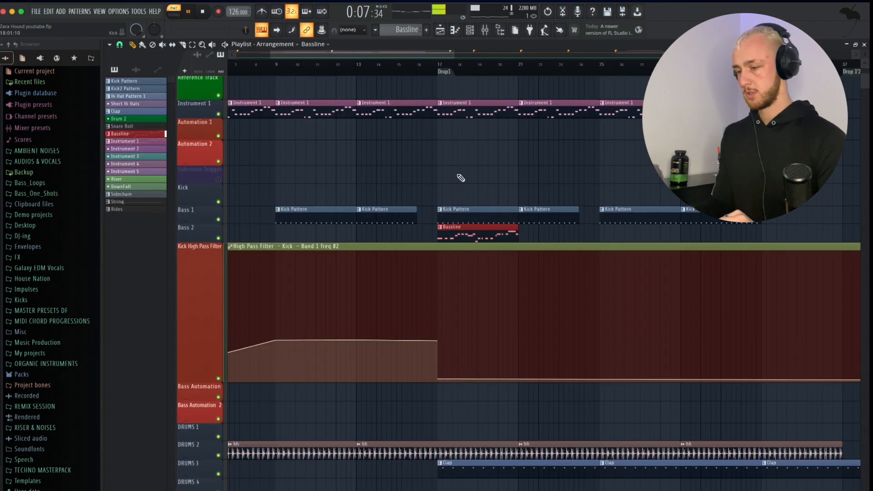
left_click(441, 67)
key("space")
left_click(488, 229, "super")
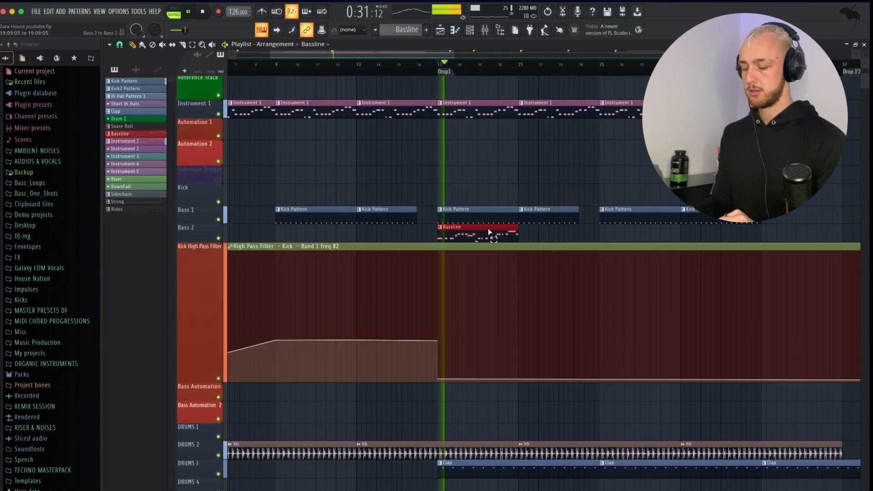
key("super+b")
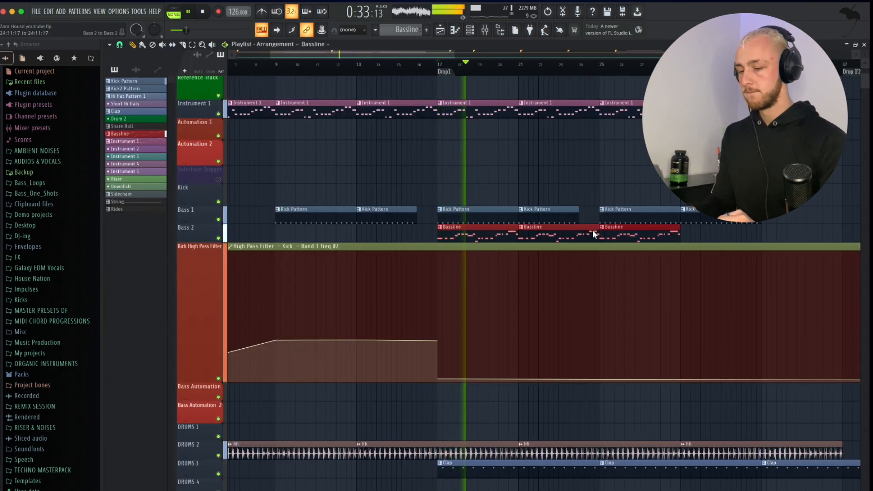
scroll(593, 230, "down", 2)
key("super+b")
scroll(629, 223, "up", 2)
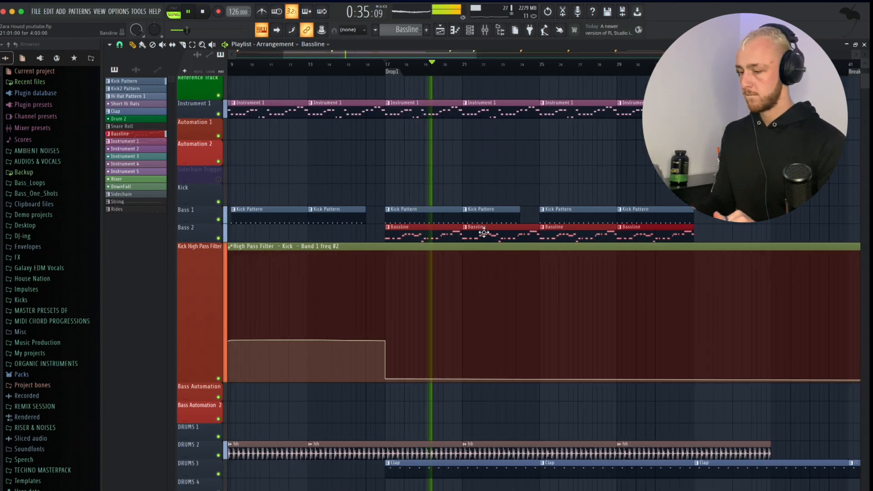
Step: Stop playback, place Hi Hat Pattern 1 on DRUMS 4 at bar 17, and duplicate it once up to bar 25
scroll(483, 233, "down", 1)
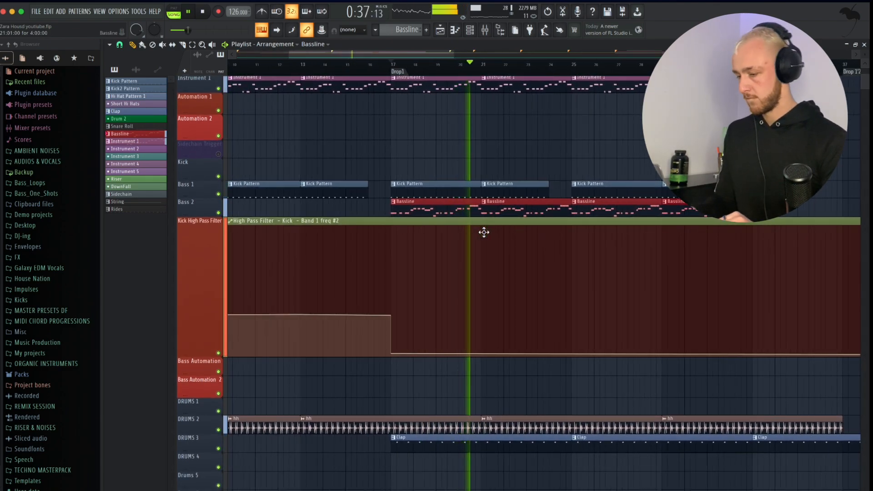
scroll(484, 233, "down", 2)
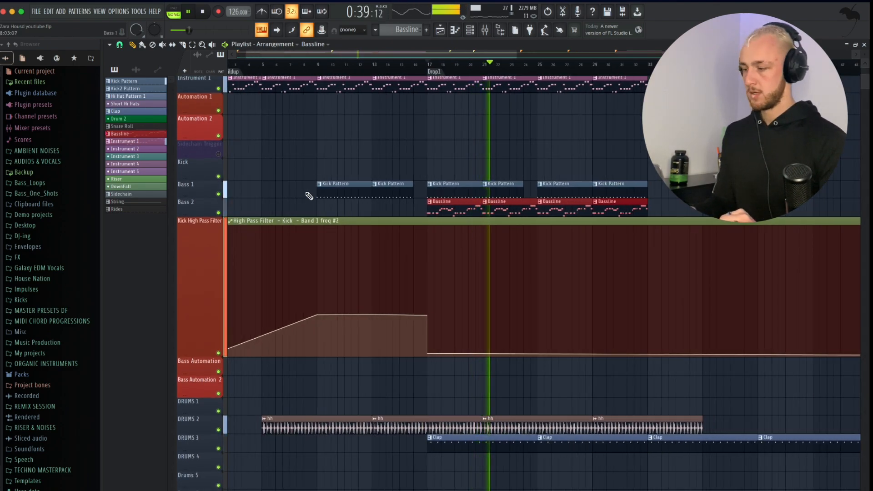
key("space")
left_click(133, 97)
scroll(427, 316, "down", 4)
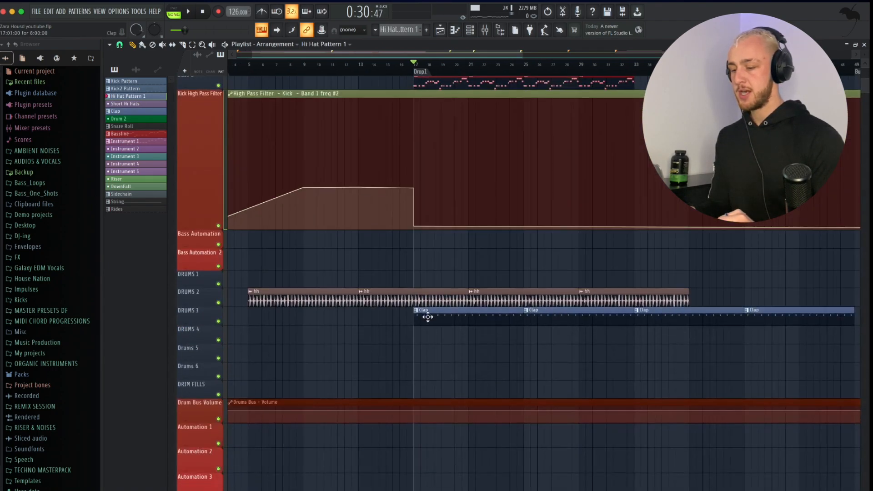
key("ctrl+b")
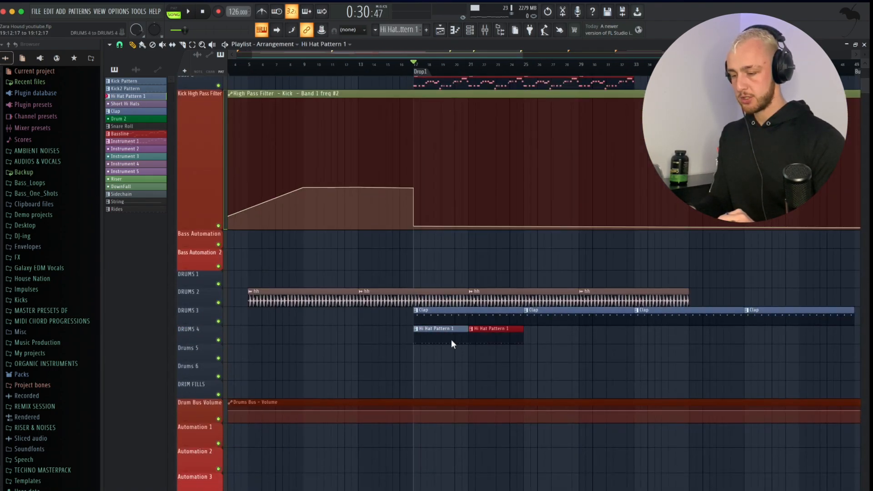
Step: Play the drop and check the open-hat notes of Hi Hat Pattern 1 in the piano roll
key("space")
double_click(449, 337)
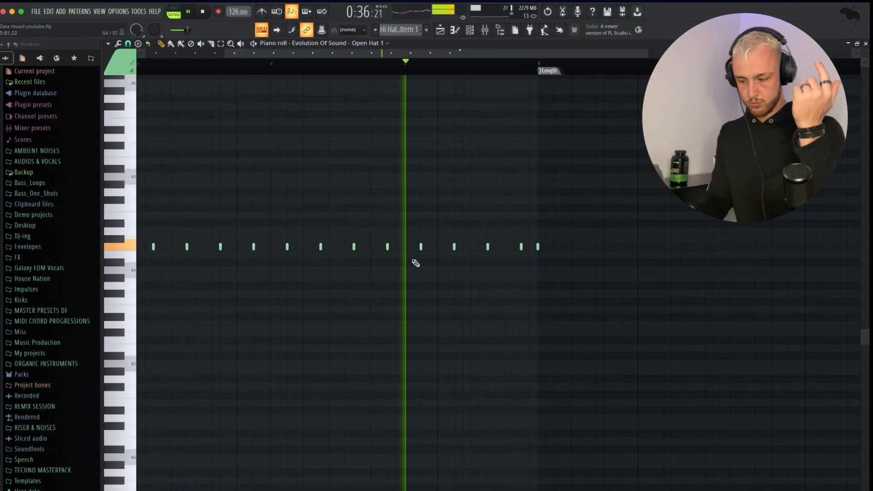
key("Escape")
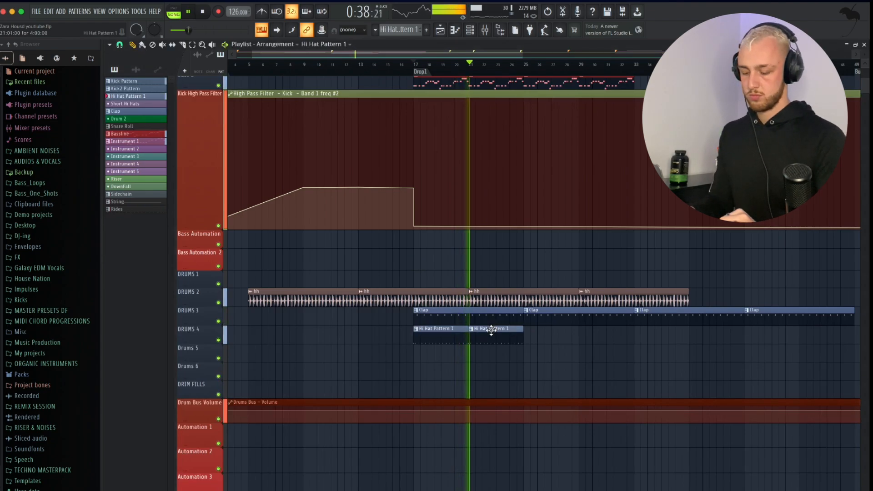
Step: Duplicate the last Hi Hat Pattern 1 clip twice along DRUMS 4 up to bar 33 and stop playback
left_click(491, 330)
key("ctrl+b")
key("ctrl+b")
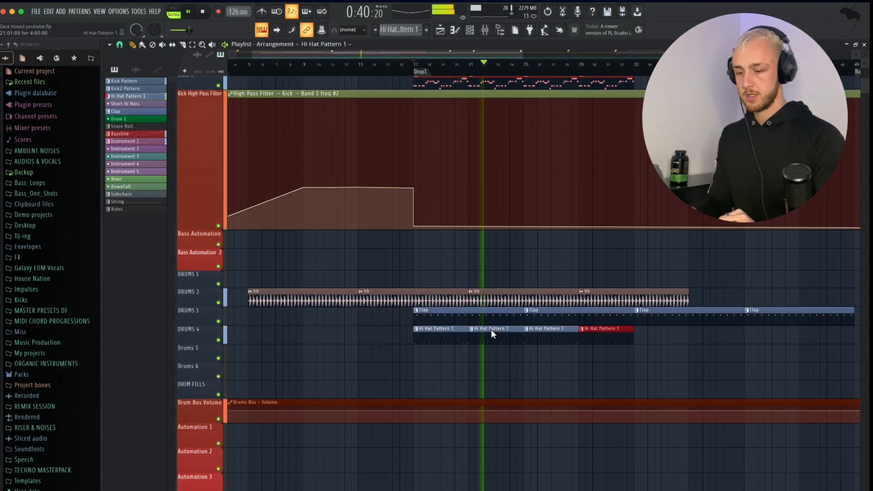
key("space")
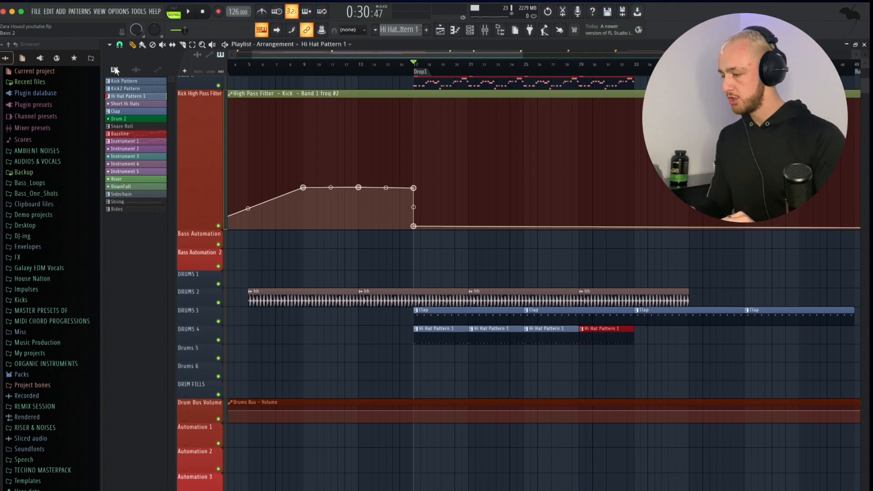
Step: Place the Rides pattern on Drums 5 at bar 21, check its notes, and duplicate the clip once up to bar 29
left_click(120, 209)
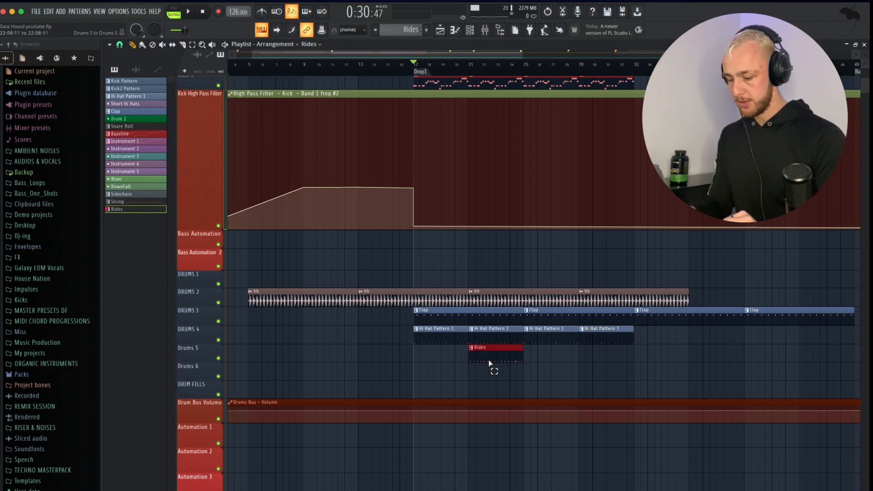
double_click(495, 361)
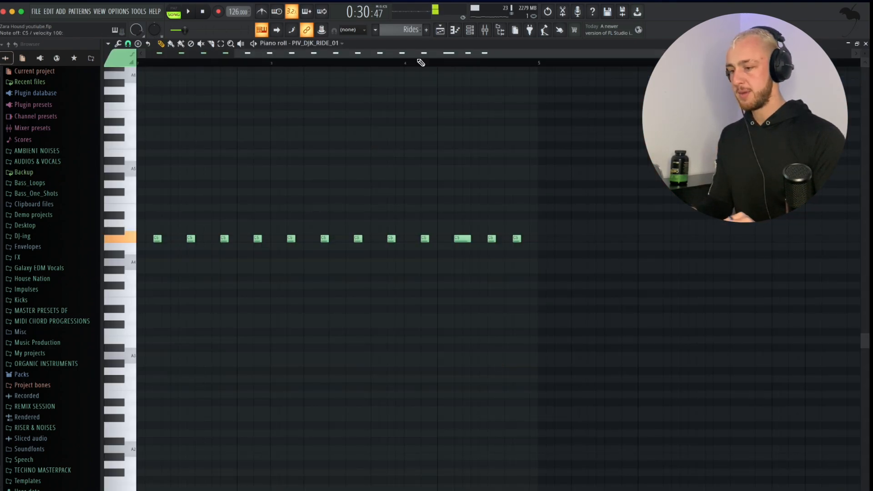
left_click(441, 30)
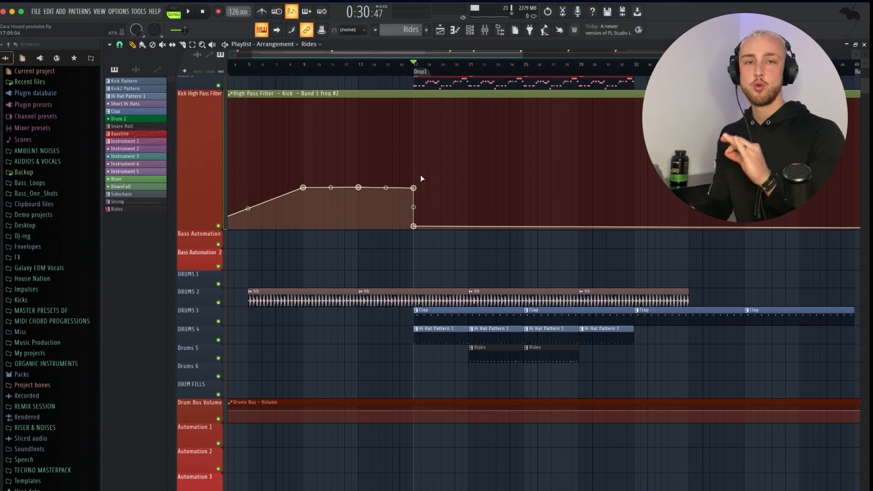
Step: In the Rides pattern, delete the extra note at the start, shift the remaining ride notes onto the beat, and play the result
double_click(486, 357)
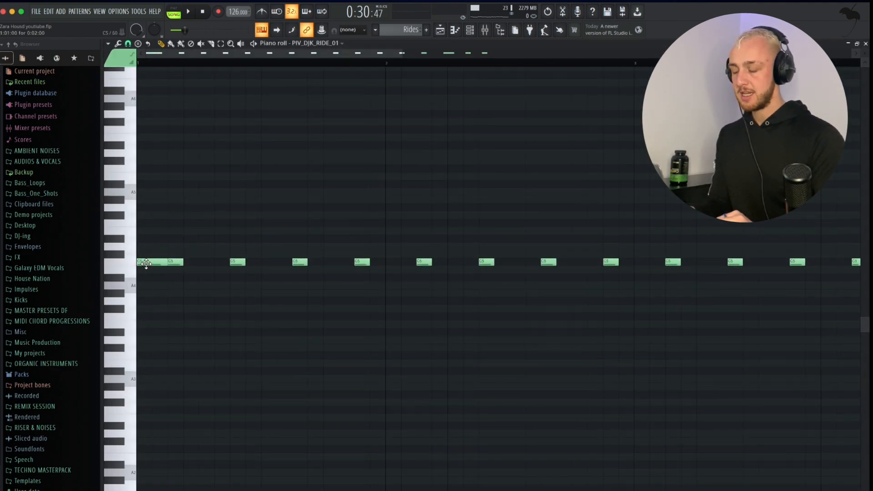
right_click(146, 263)
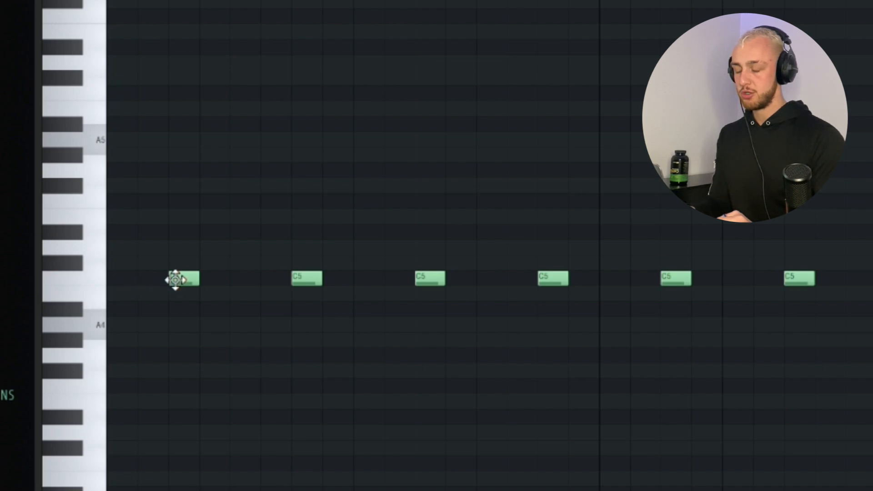
scroll(309, 296, "up", 2, "ctrl")
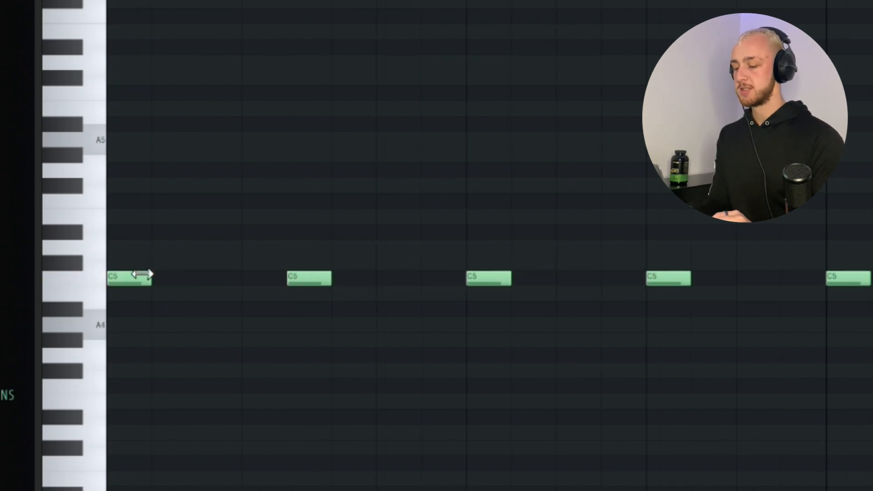
key("space")
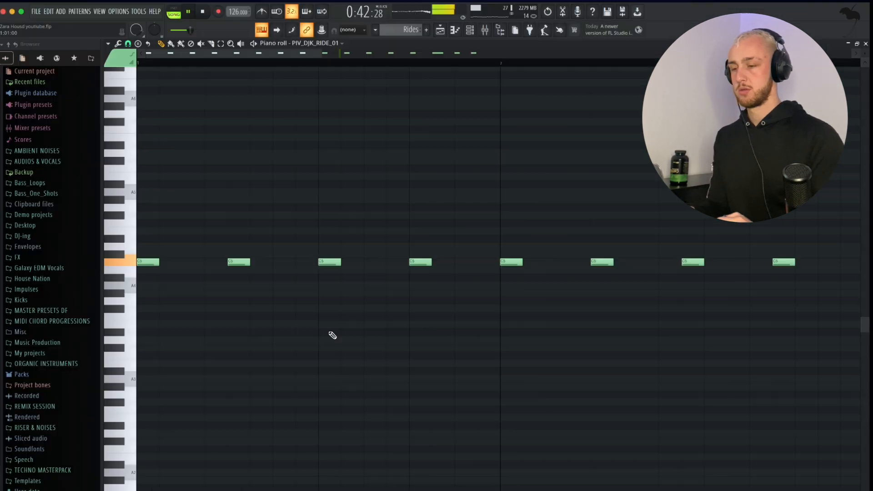
scroll(429, 262, "down", 3)
Step: Return to the playlist and duplicate the last Rides clip once along Drums 5 up to bar 33
key("F5")
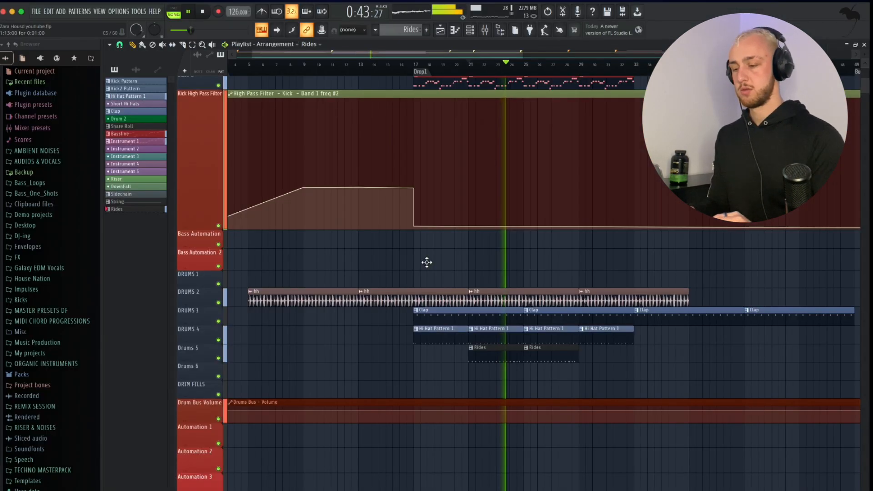
left_click(545, 351, "super")
key("super+b")
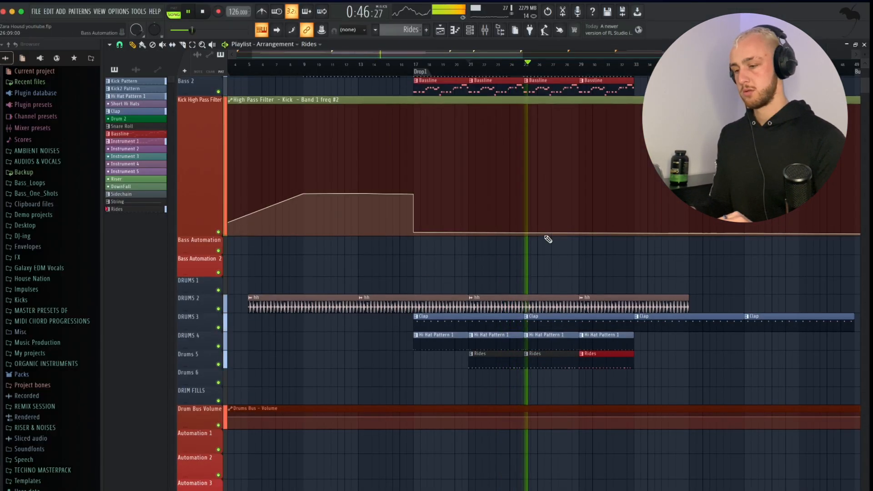
Step: Place the String pattern on the Instrument 2 track at bar 25 and open its notes
scroll(547, 237, "up", 6)
scroll(548, 239, "down", 2)
scroll(548, 238, "down", 5)
scroll(548, 239, "up", 3)
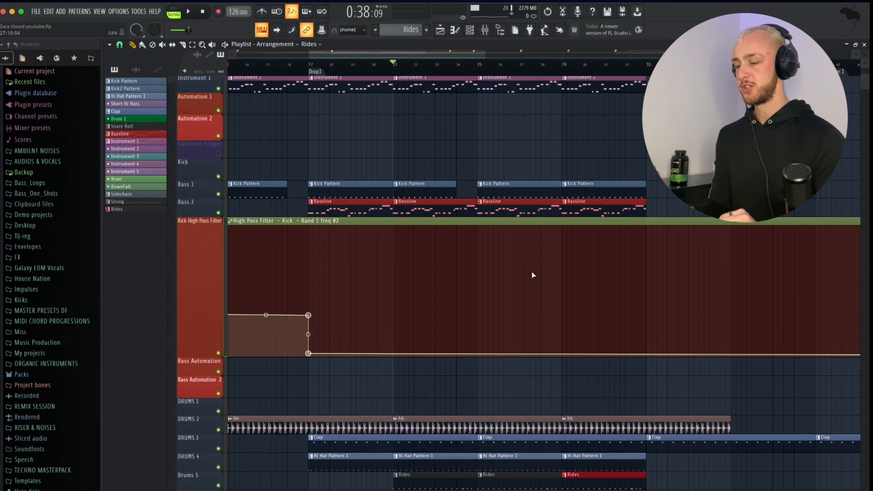
scroll(533, 274, "down", 5)
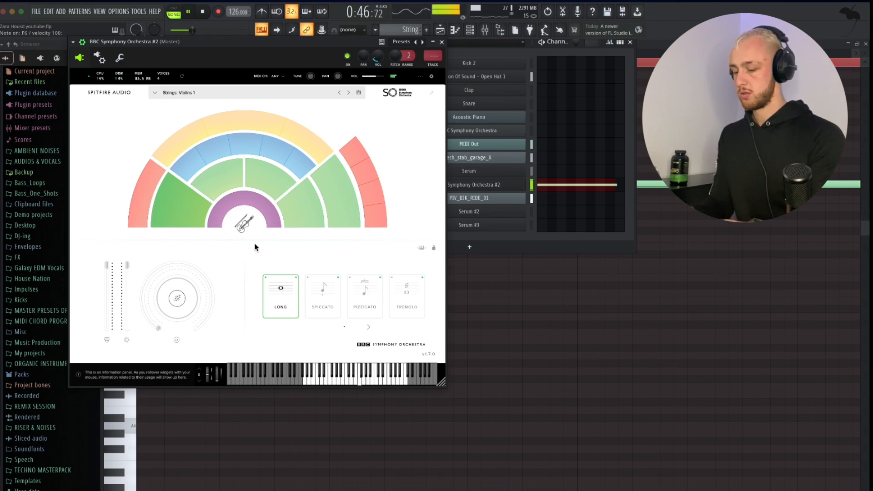
Step: Close the BBC Symphony Orchestra window, check the String pattern's held note, and play the playlist from bar 25
left_click(643, 182)
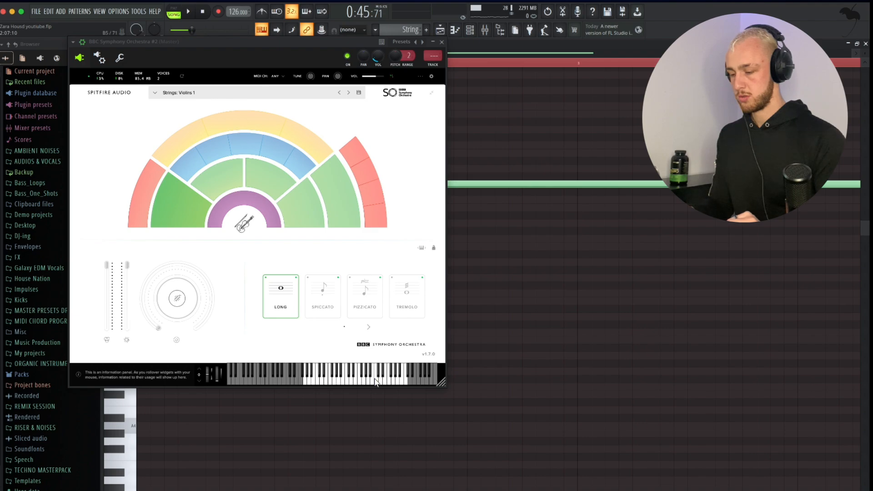
key("space")
key("F7")
key("space")
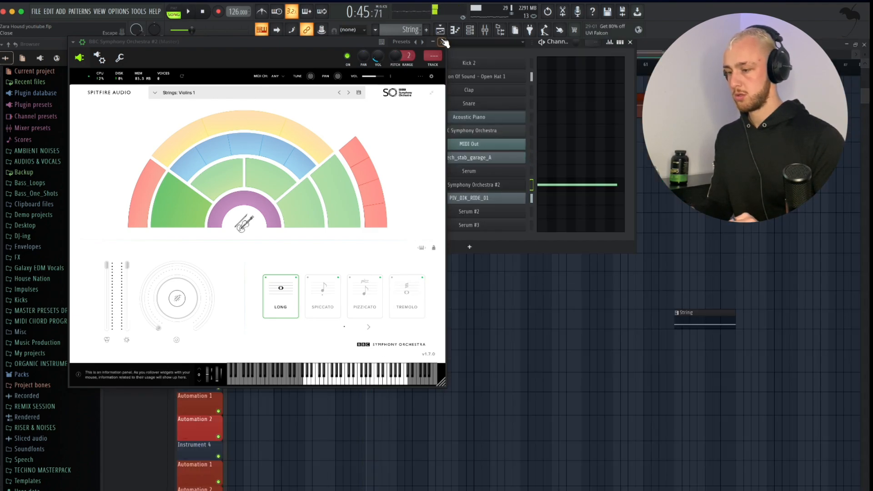
left_click(444, 42)
key("F7")
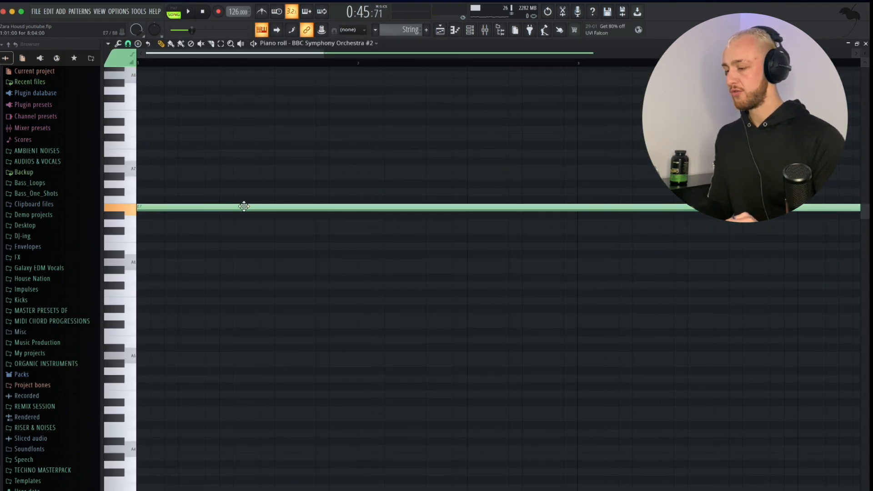
key("F7")
key("space")
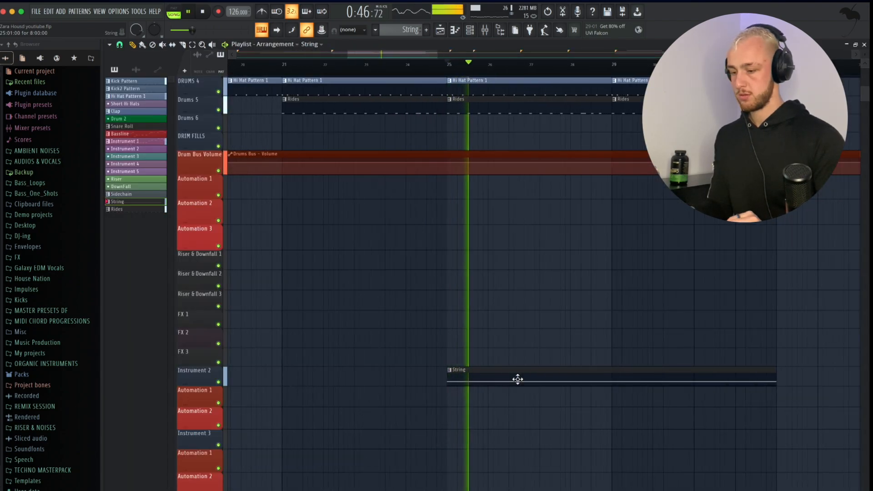
Step: Listen to the second half of the drop while reviewing the instrument, kick, bassline and drum tracks
scroll(520, 282, "up", 10)
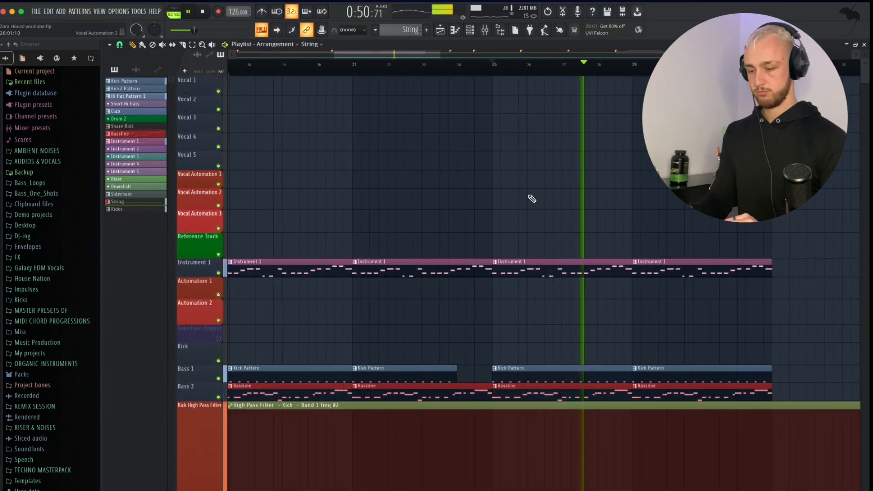
scroll(530, 198, "down", 2)
scroll(531, 199, "down", 6)
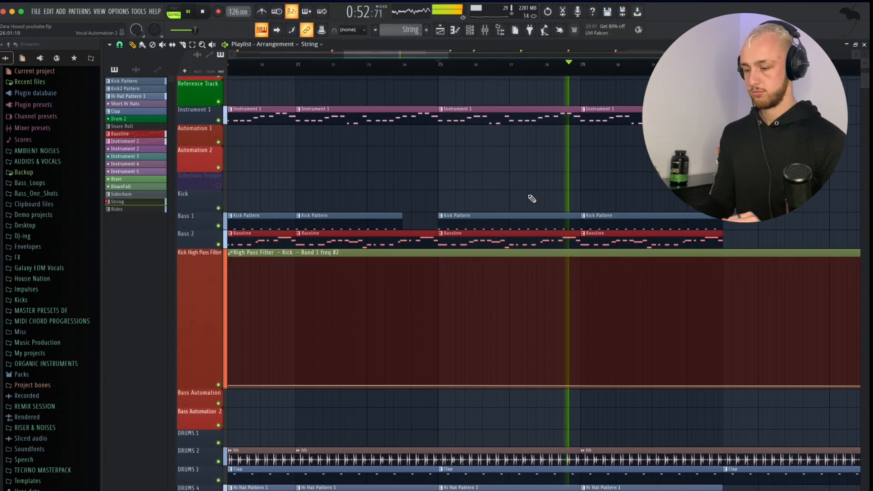
scroll(532, 199, "down", 6)
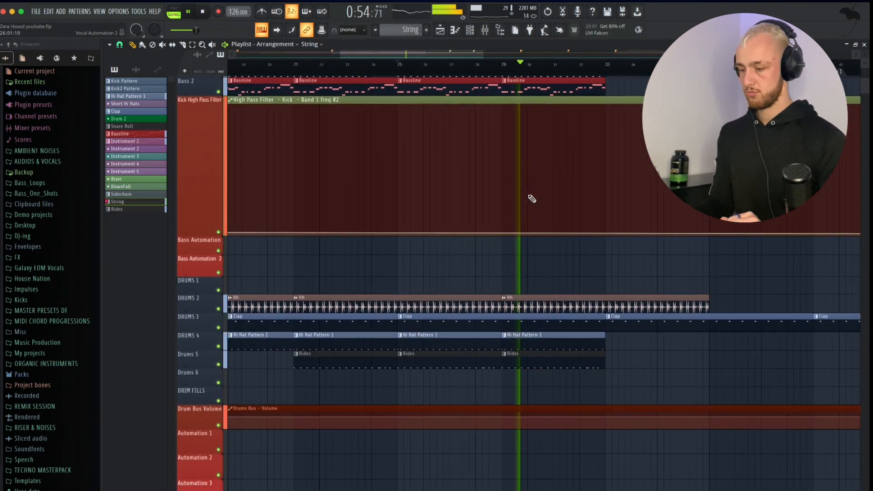
scroll(531, 197, "up", 8)
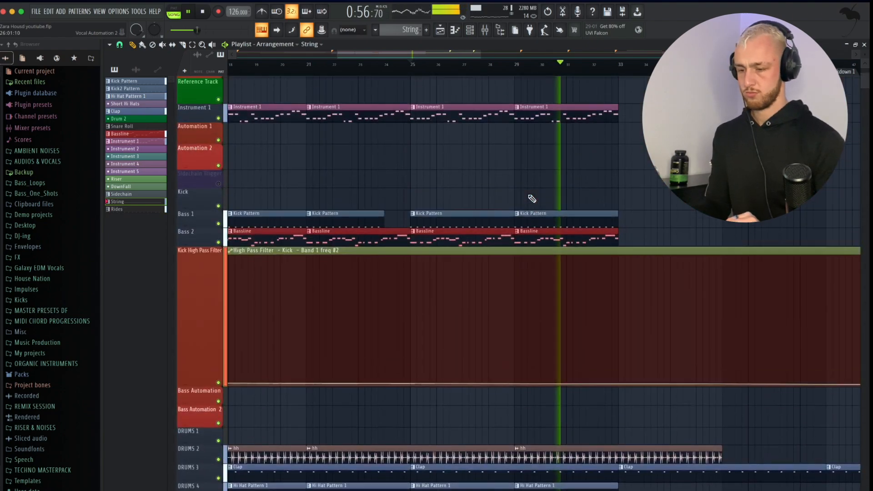
Step: Shorten the last Kick Pattern clip on Bass 1 to end at bar 32 and duplicate the last hh clip on DRUMS 2
scroll(637, 255, "down", 5)
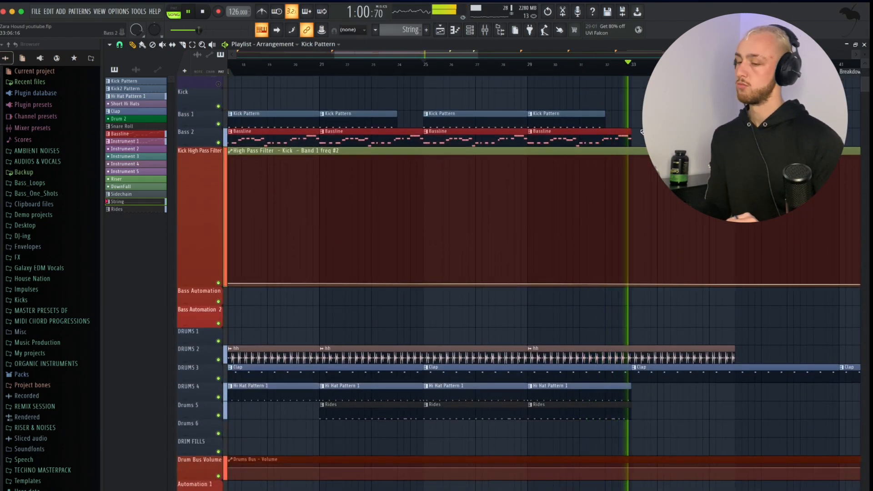
scroll(641, 131, "up", 1)
scroll(642, 132, "down", 2)
key("space")
left_click(624, 382, "super")
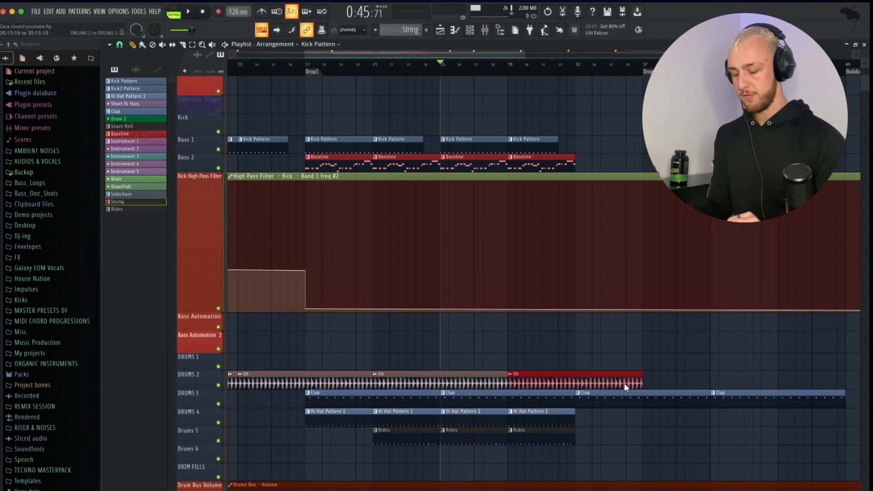
key("super+b")
Step: Place the male vocal hook loop on Vocal 1 at bar 33 and duplicate the last Instrument 1 clip twice up to bar 41
scroll(567, 116, "up", 8)
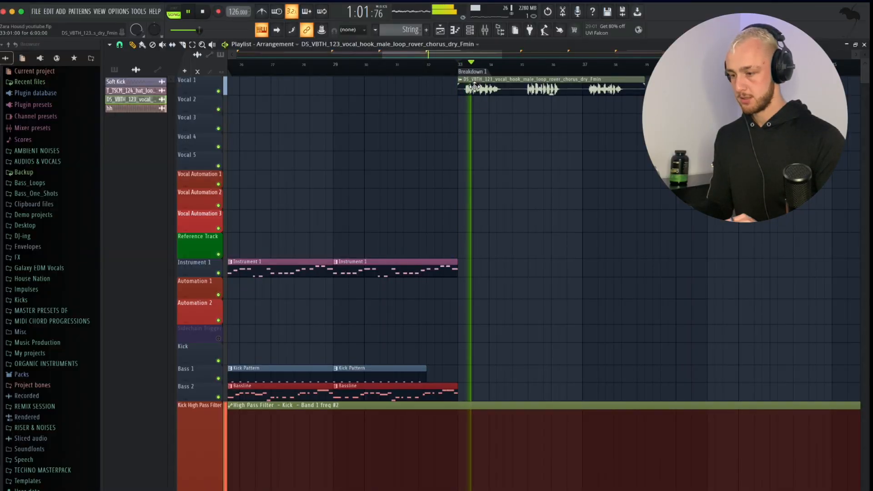
left_click(432, 272)
key("ctrl+b")
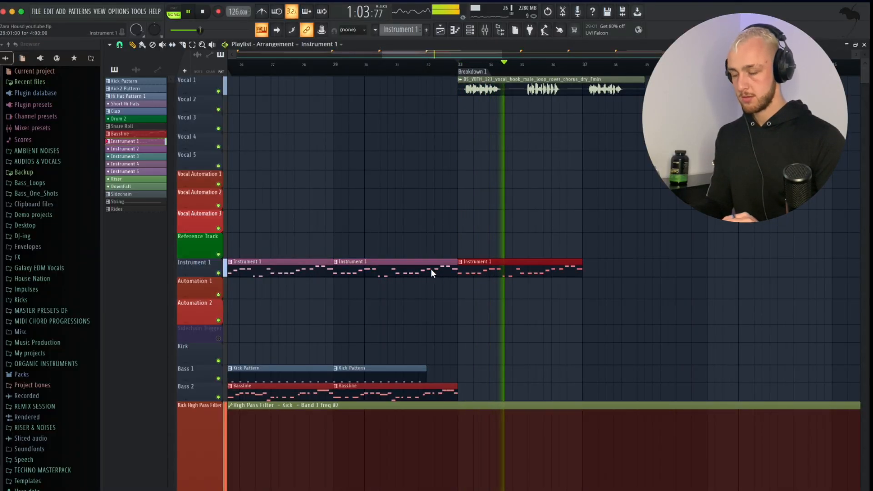
key("ctrl+b")
Step: Shift the vocal hook clip slightly earlier so its first phrase starts on bar 33, and play from Breakdown 1
left_click(474, 72)
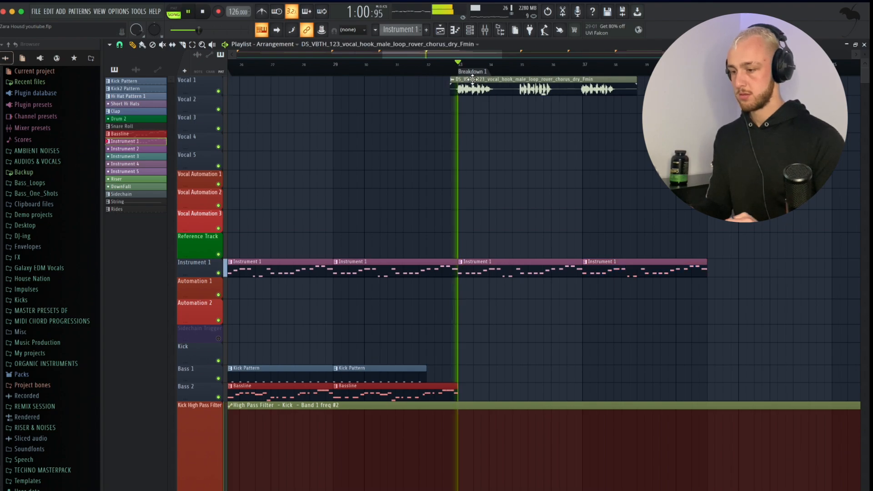
left_click(473, 81)
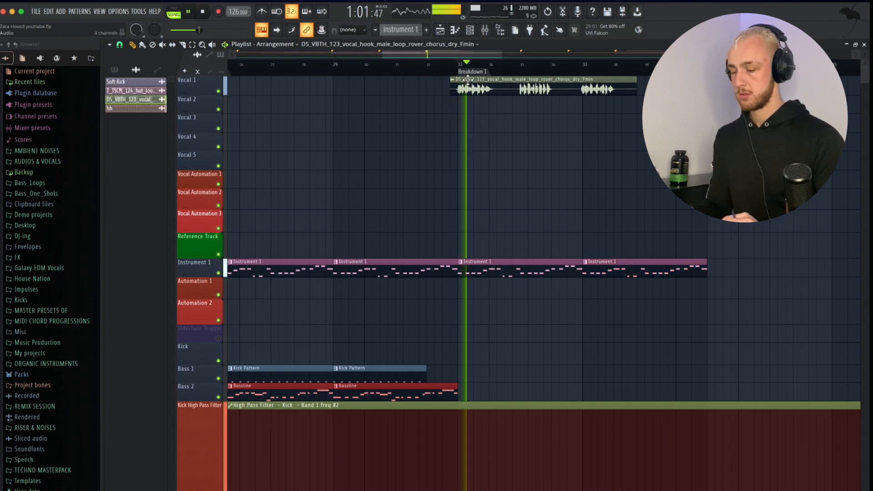
scroll(501, 89, "up", 2)
scroll(546, 112, "down", 1)
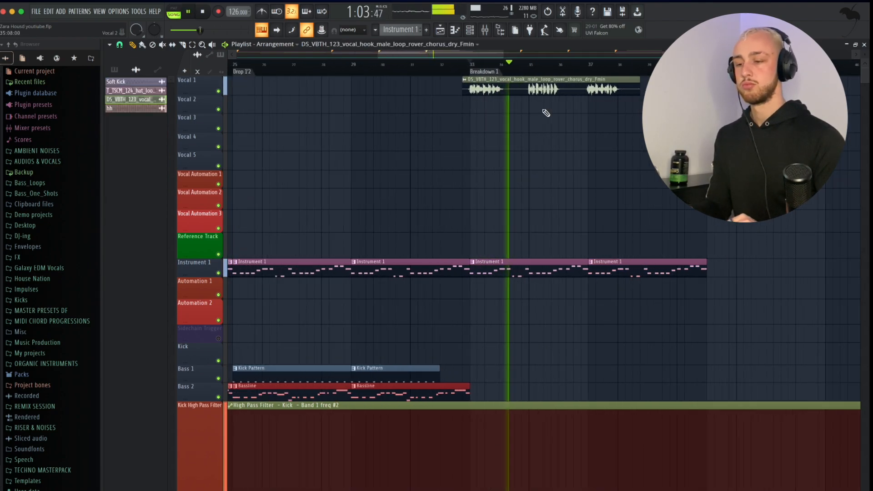
Step: Extend the end of the vocal hook clip on Vocal 1 past bar 40 to include its fourth phrase
scroll(546, 112, "up", 3)
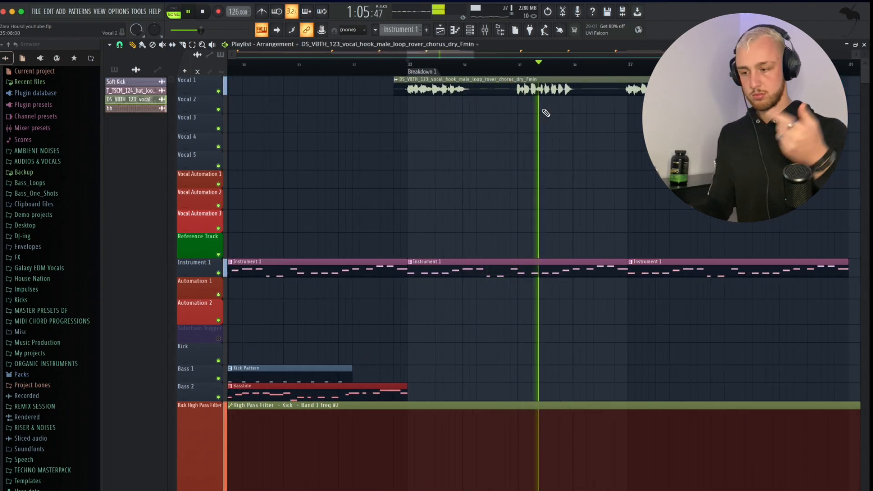
scroll(643, 167, "right", 3)
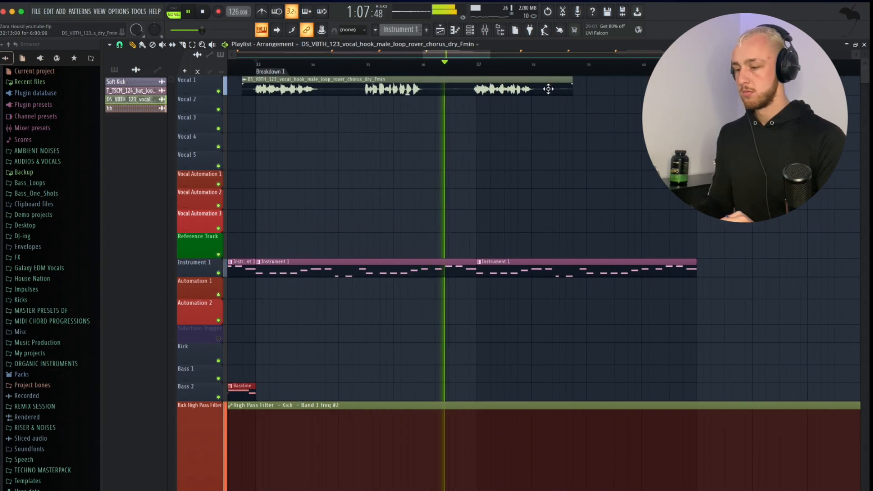
left_click_drag(572, 86, 650, 87)
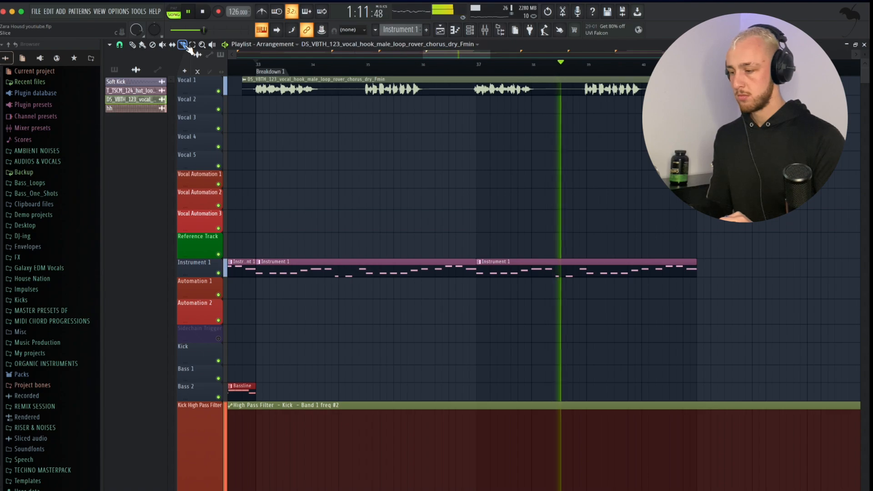
Step: Slice the vocal hook clip just before bar 39, nudge the second piece slightly later, and play the breakdown
scroll(560, 126, "up", 2)
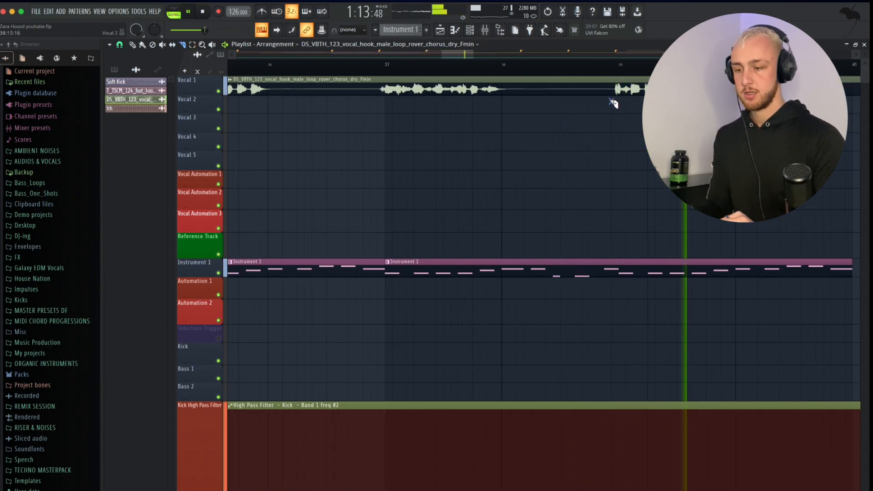
scroll(654, 196, "up", 2)
key("space")
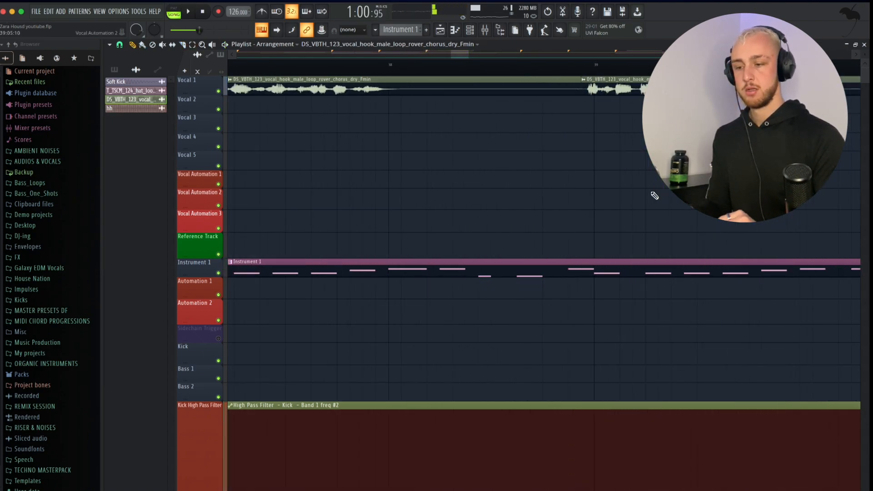
key("space")
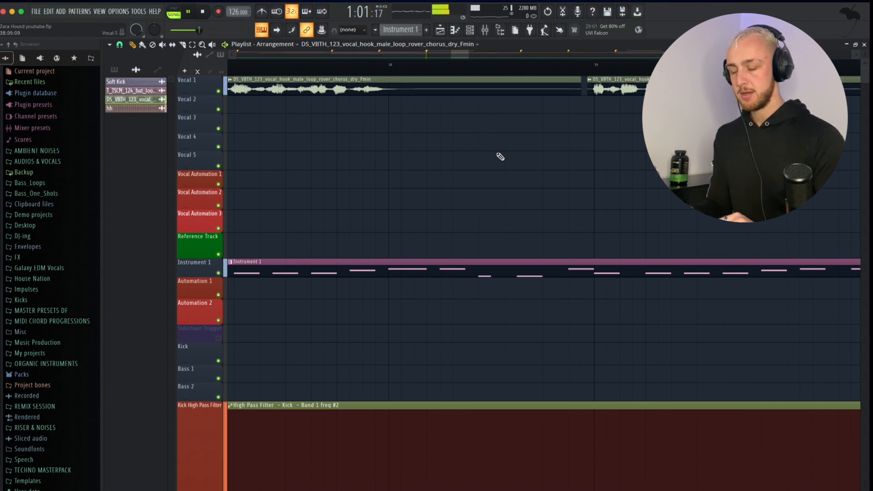
Step: Raise the Vocals 1 mixer track's send to Vocal Delay, look over the other mixer tracks, and close the mixer
scroll(499, 156, "down", 4)
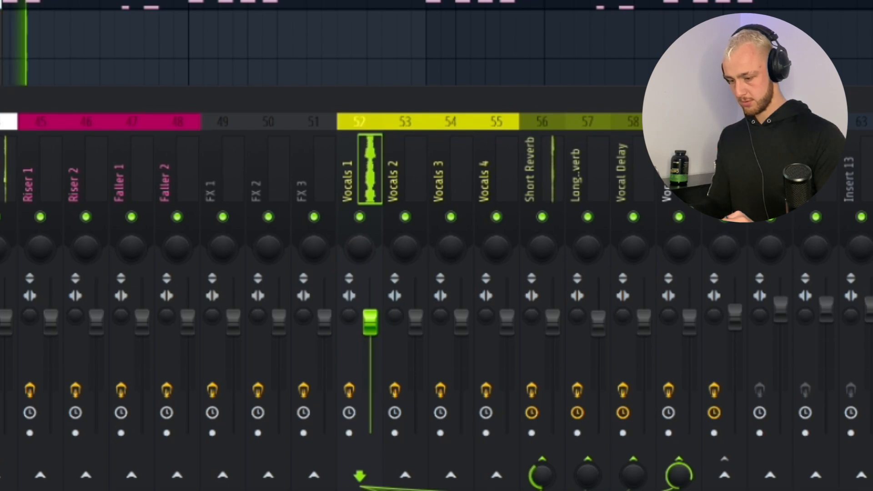
left_click_drag(632, 478, 632, 447)
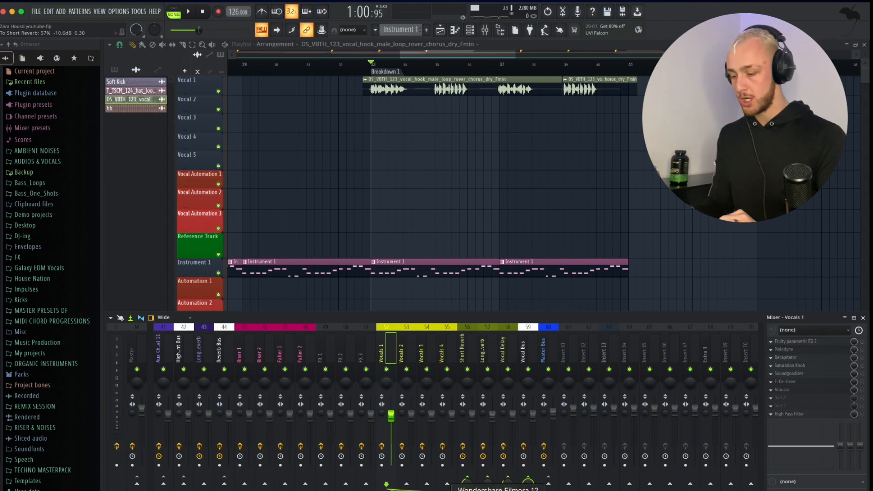
scroll(407, 356, "up", 10)
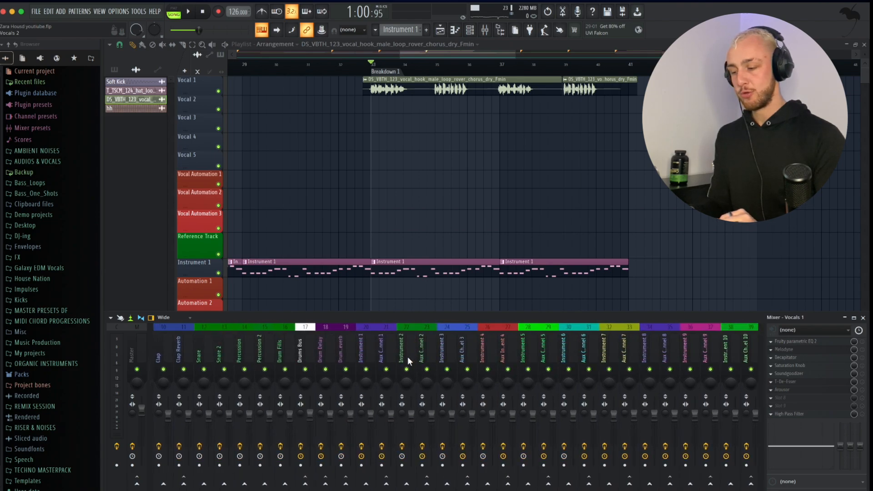
scroll(408, 356, "up", 3)
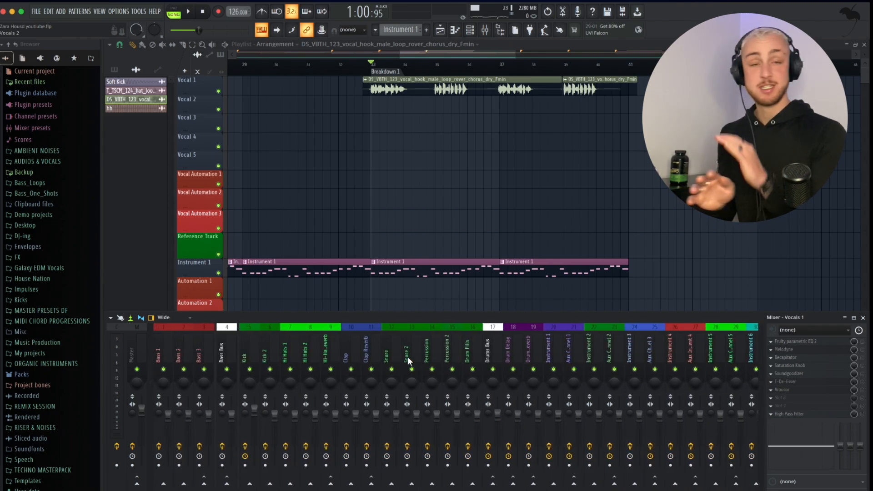
key("F9")
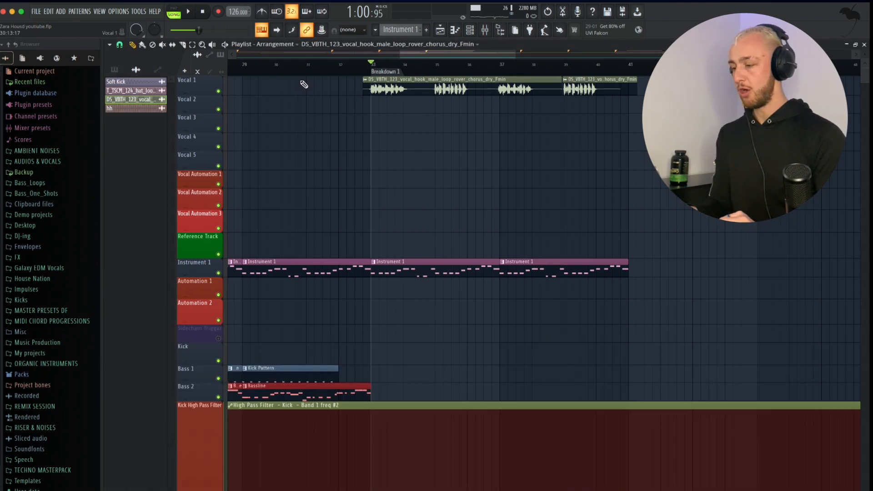
Step: Duplicate the String clip twice along Instrument 2 up to bar 49 and play the breakdown
scroll(222, 290, "down", 5)
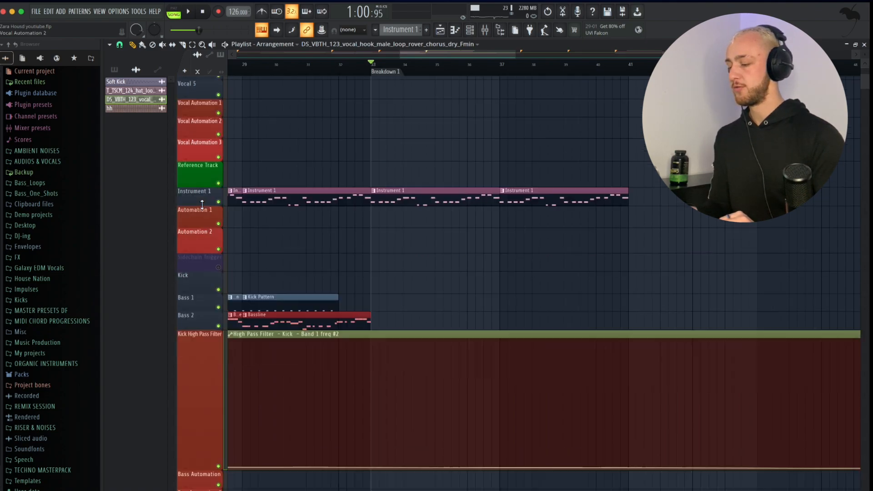
scroll(222, 290, "down", 5)
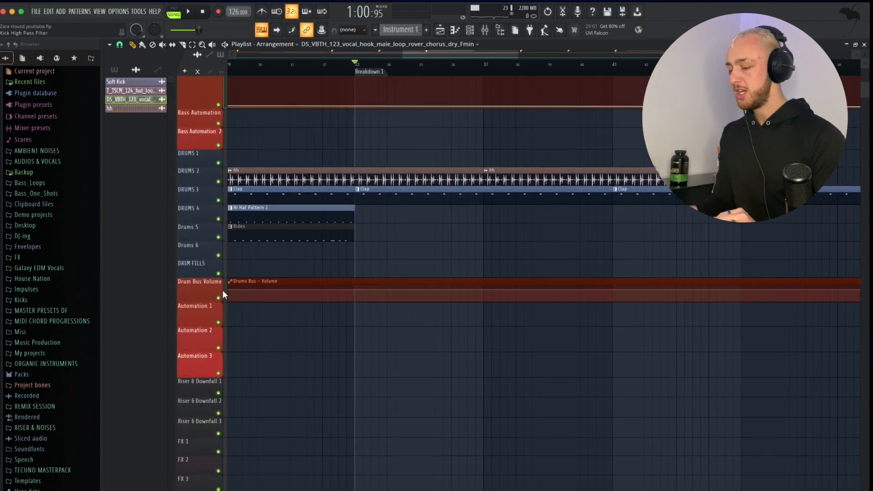
scroll(287, 374, "down", 10)
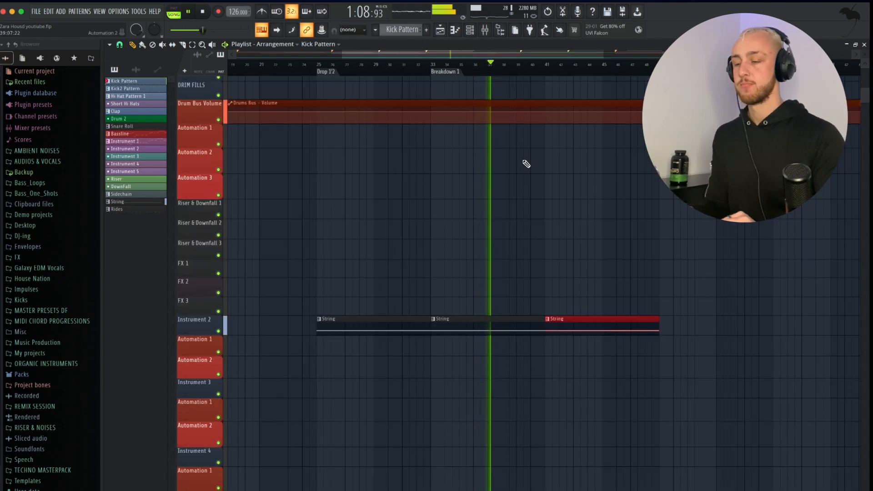
Step: Duplicate both vocal hook clips from Vocal 1 and move the copies to Vocal 2 so their first phrase starts on bar 41
scroll(525, 163, "up", 5)
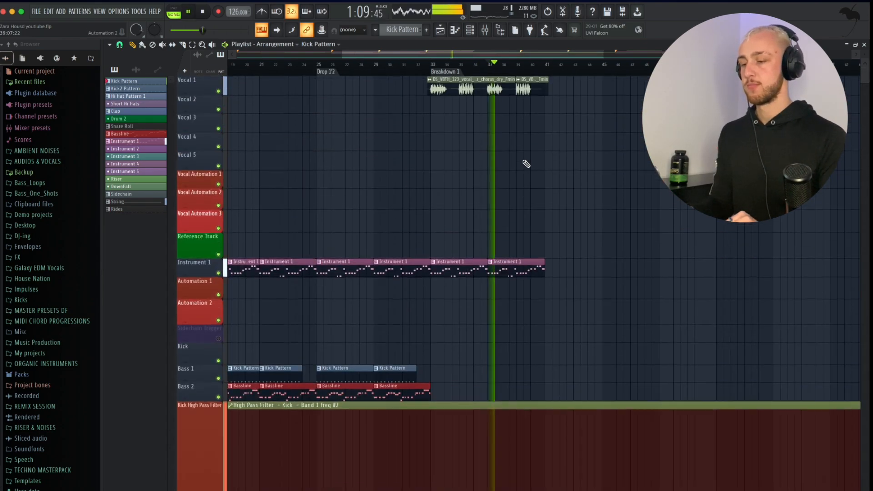
scroll(524, 161, "up", 3)
scroll(524, 161, "down", 2)
left_click_drag(560, 89, 362, 84)
key("super+b")
scroll(479, 130, "up", 3)
scroll(612, 122, "up", 2)
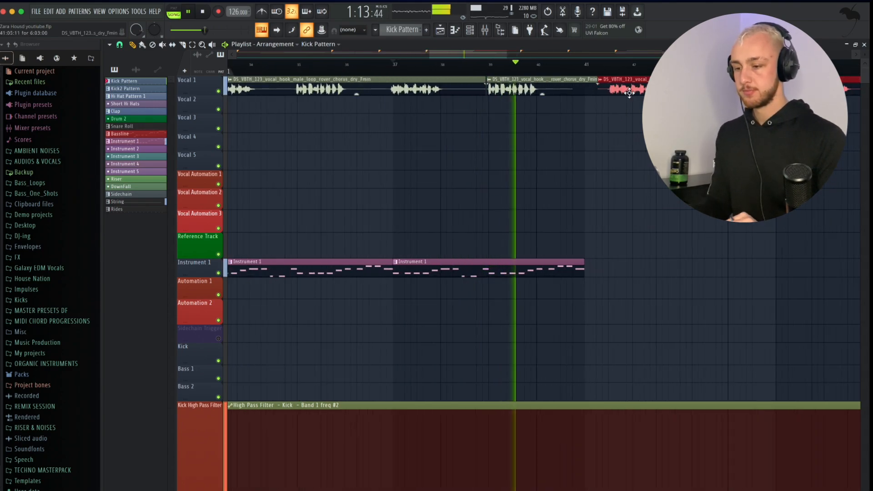
left_click_drag(629, 93, 604, 111)
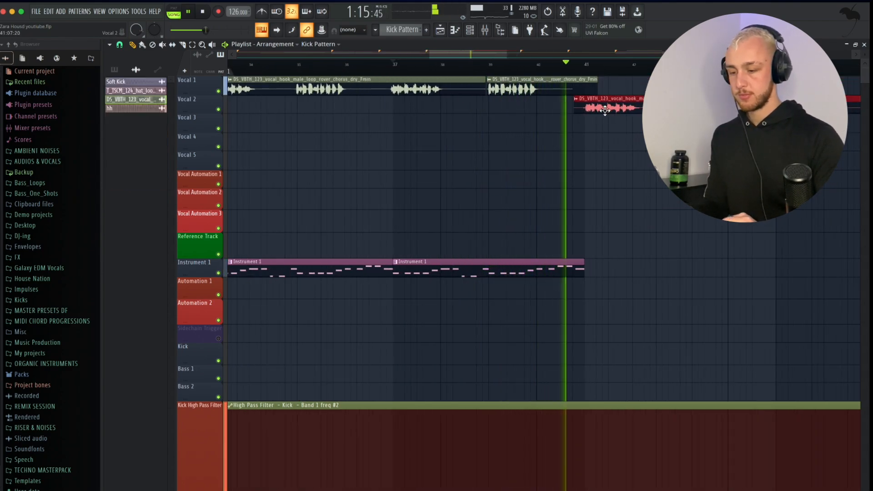
Step: Duplicate the last Instrument 1 clip twice more along its track from bar 41 up to bar 49
left_click(566, 273, "super")
key("super+b")
key("super+b")
scroll(565, 272, "down", 3)
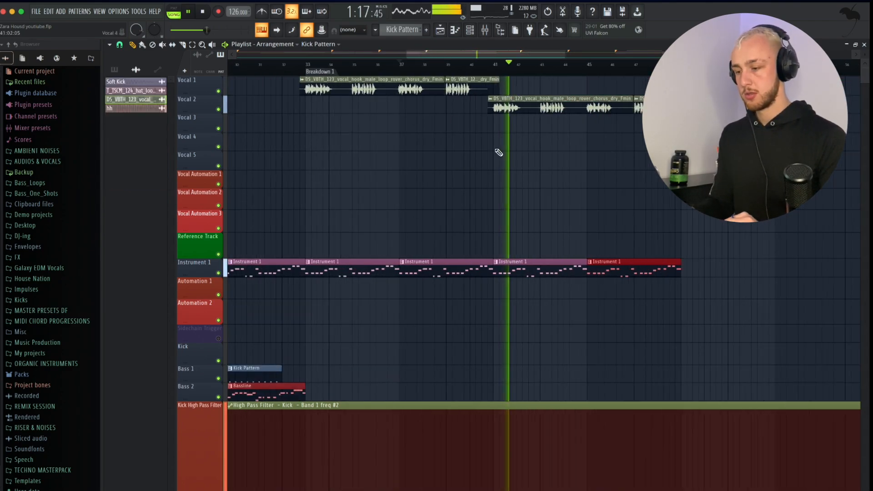
Step: Select both vocal hook clips on Vocal 2 and check their alignment around bar 47 and the breakdown drums while playing
scroll(454, 121, "up", 3)
left_click_drag(500, 119, 841, 109)
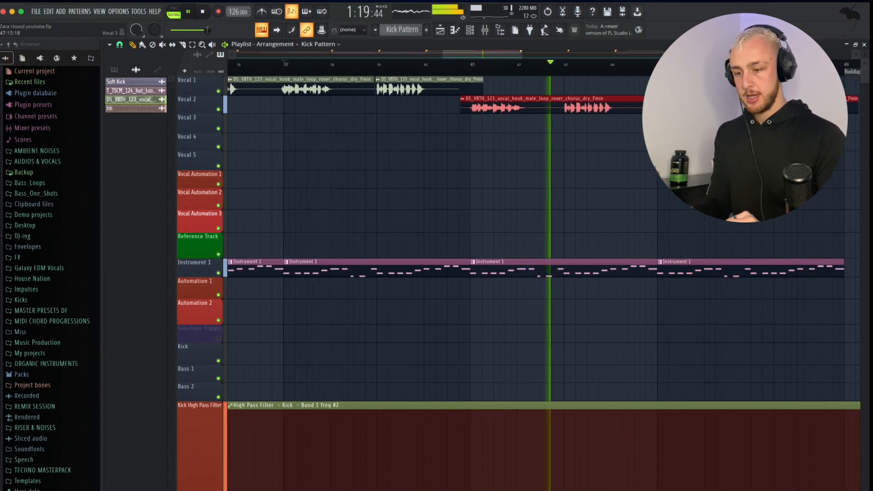
scroll(634, 99, "up", 5)
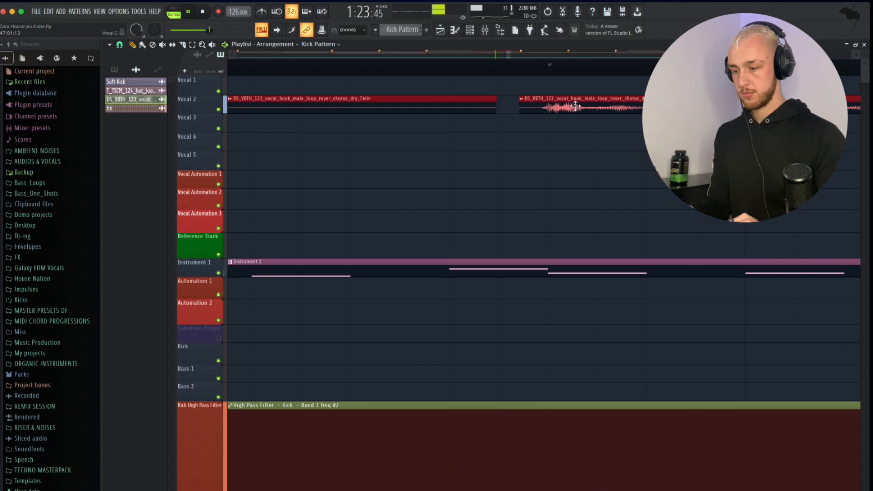
scroll(577, 105, "down", 3)
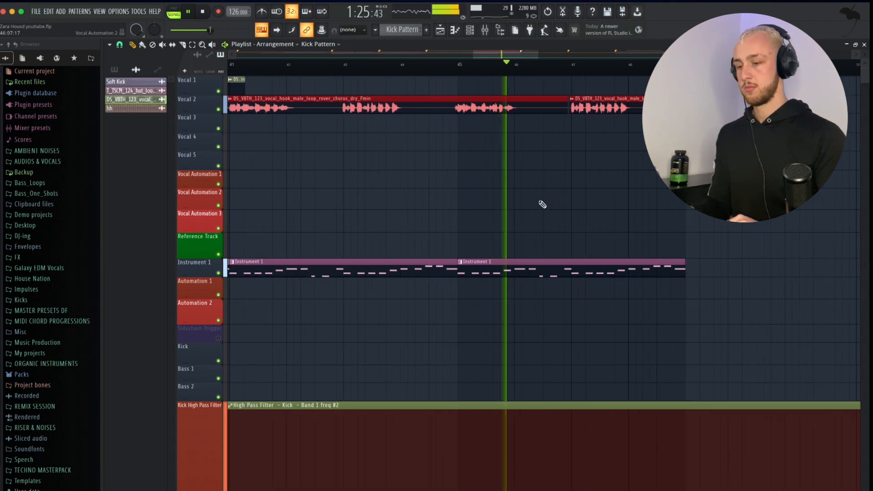
scroll(542, 203, "down", 3, "ctrl")
scroll(542, 204, "down", 8)
scroll(542, 204, "down", 1)
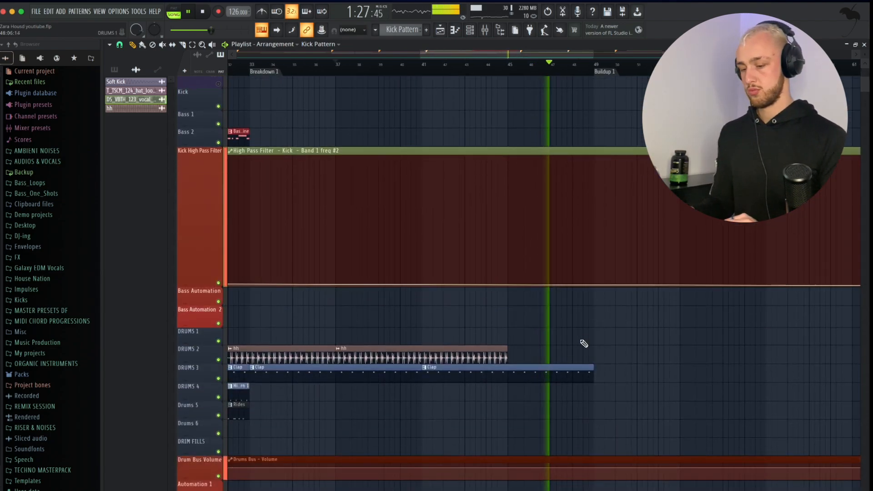
Step: Stop playback and move the Buildup 1 marker to bar 45
scroll(538, 365, "up", 9)
scroll(653, 284, "up", 3, "ctrl")
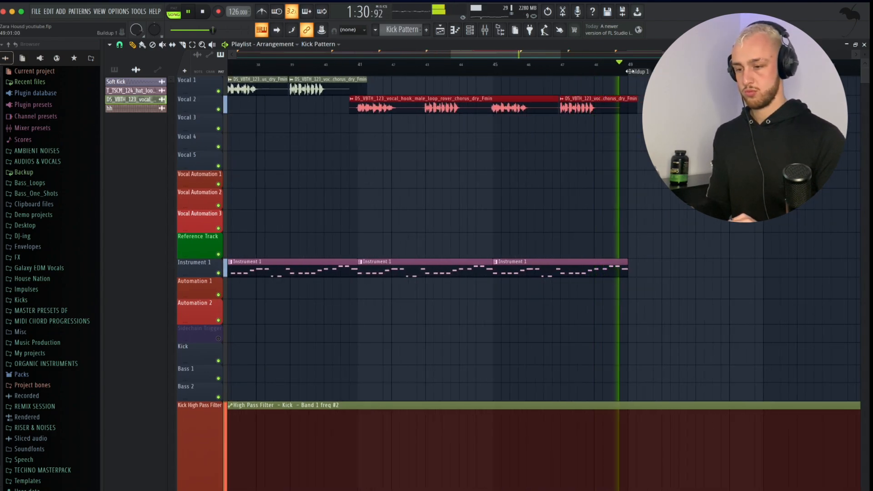
key("space")
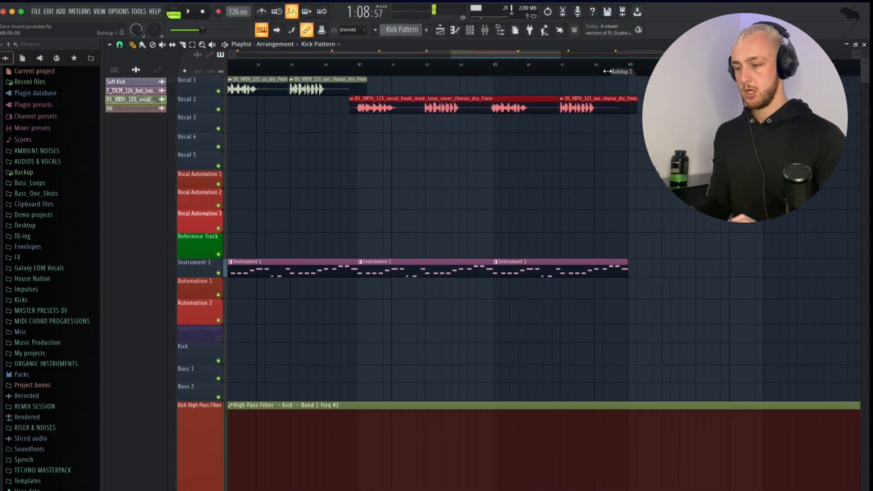
Step: Duplicate the Kick Pattern and Bassline clips of the Drop 1'2 section past the breakdown and resume playback
scroll(531, 168, "down", 11)
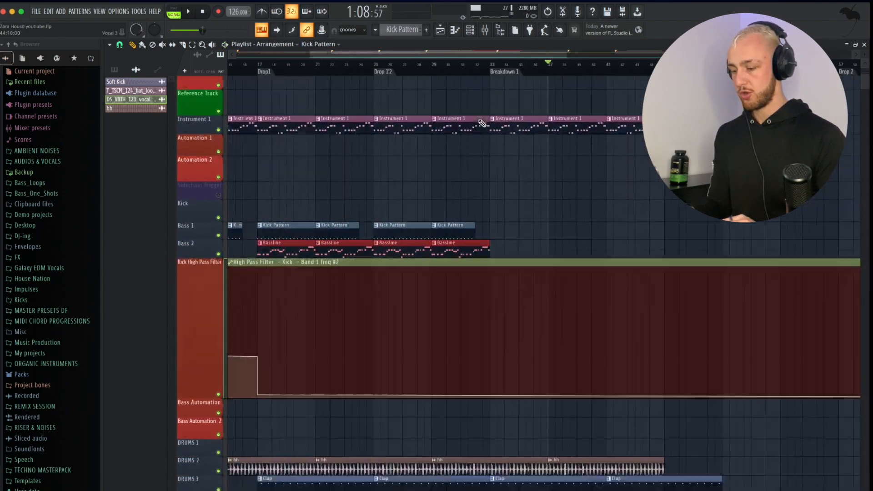
scroll(536, 171, "down", 3, "ctrl")
left_click_drag(531, 166, 421, 219)
key("space")
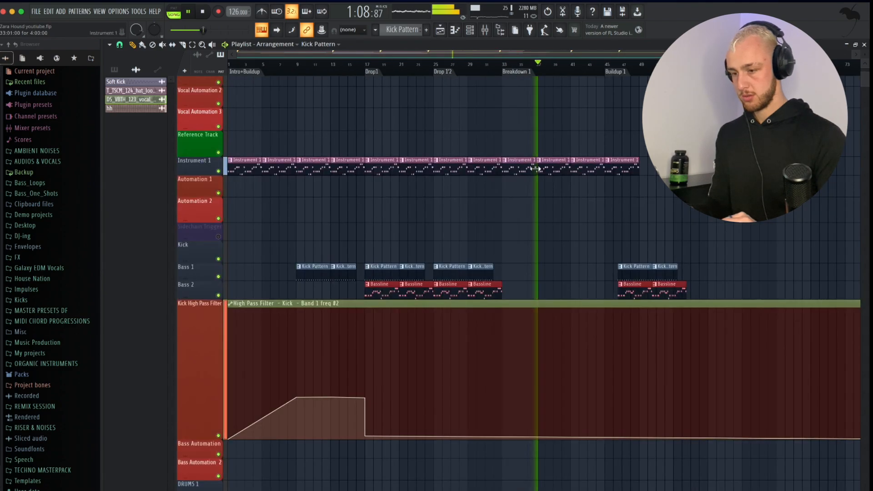
scroll(568, 190, "up", 3, "ctrl")
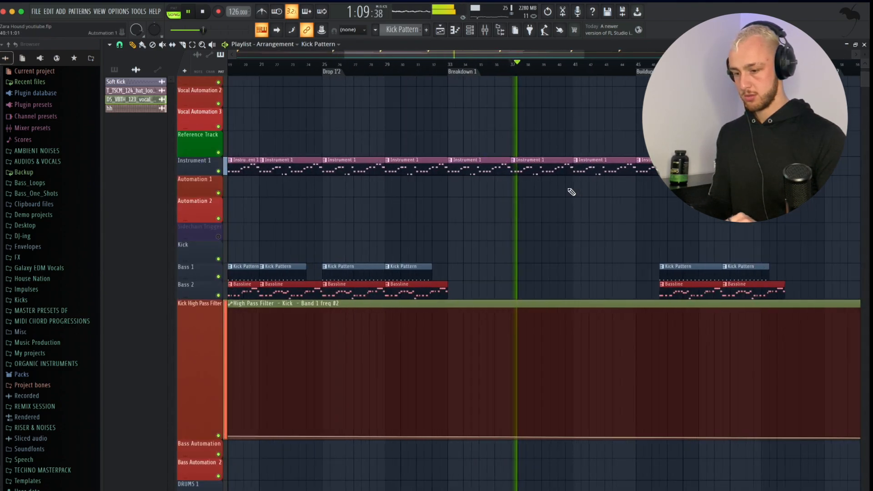
Step: Move the copied Kick Pattern and Bassline clips along Bass 1 and Bass 2 so they start on bar 49
left_click_drag(641, 263, 767, 285)
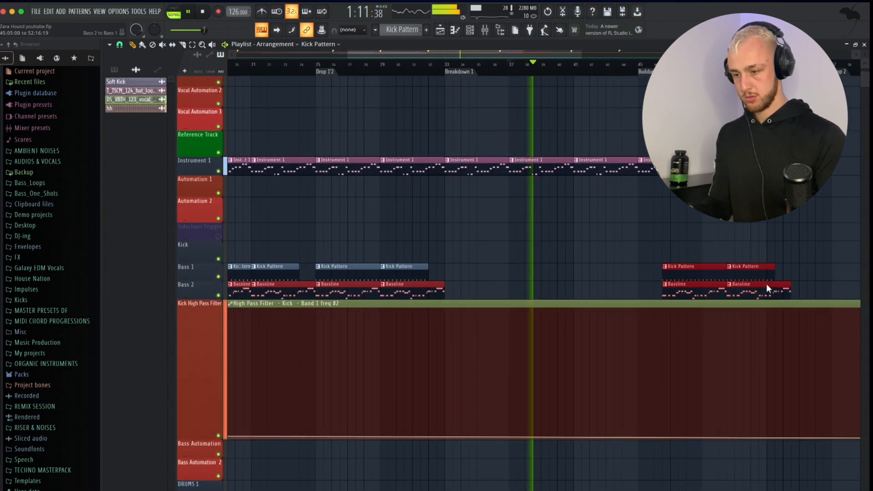
key("shift+Left")
key("shift+Left")
key("shift+Left")
key("shift+Left")
key("shift+Left")
key("shift+Left")
scroll(659, 251, "down", 10)
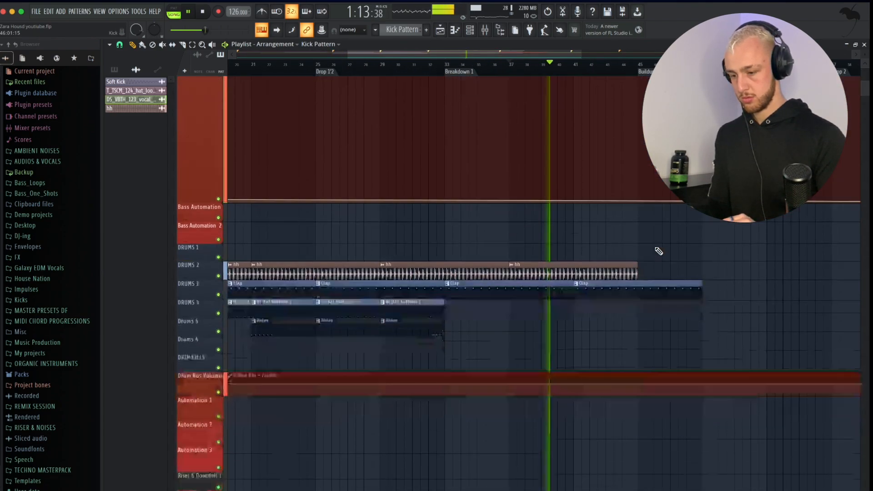
scroll(659, 251, "left", 1)
scroll(659, 251, "up", 10)
scroll(659, 251, "right", 3)
key("shift+Right")
key("shift+Right")
key("shift+Right")
key("shift+Right")
key("shift+Right")
key("shift+Right")
key("shift+Right")
key("shift+Right")
key("shift+Right")
key("shift+Right")
key("shift+Right")
key("shift+Right")
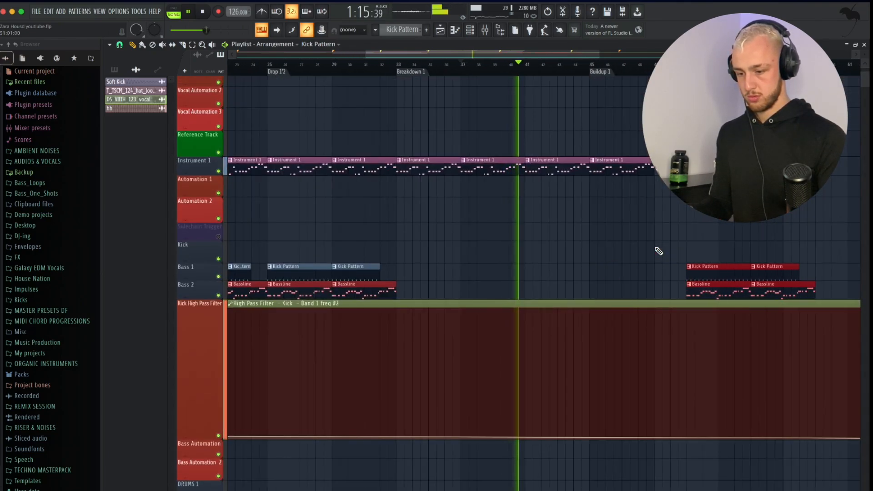
scroll(658, 251, "down", 10)
scroll(659, 251, "up", 2)
scroll(659, 251, "right", 1)
scroll(659, 251, "up", 5)
scroll(659, 251, "right", 1)
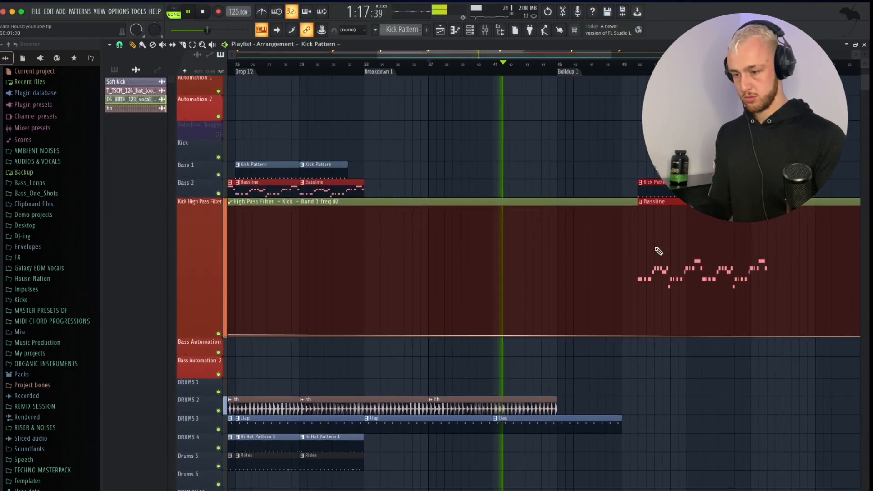
scroll(616, 174, "up", 11)
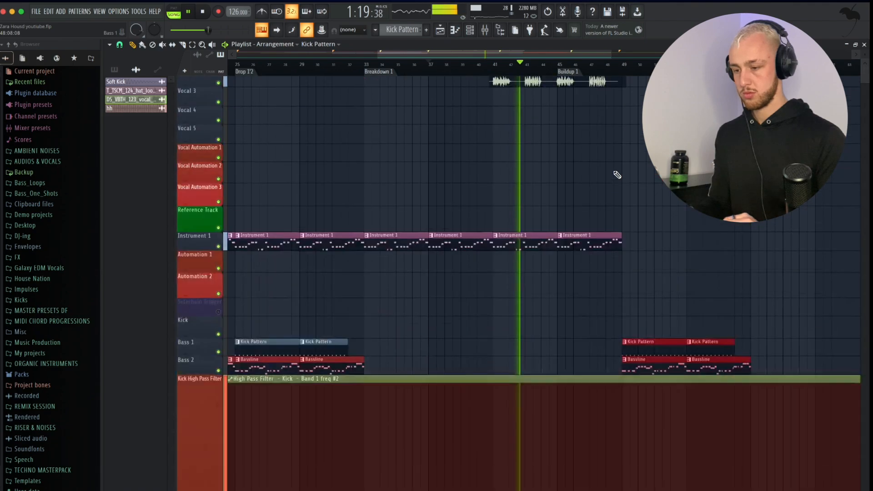
Step: Duplicate the last Instrument 1 clip twice along its track from bar 49 up to bar 57
left_click(591, 269, "super")
key("super+b")
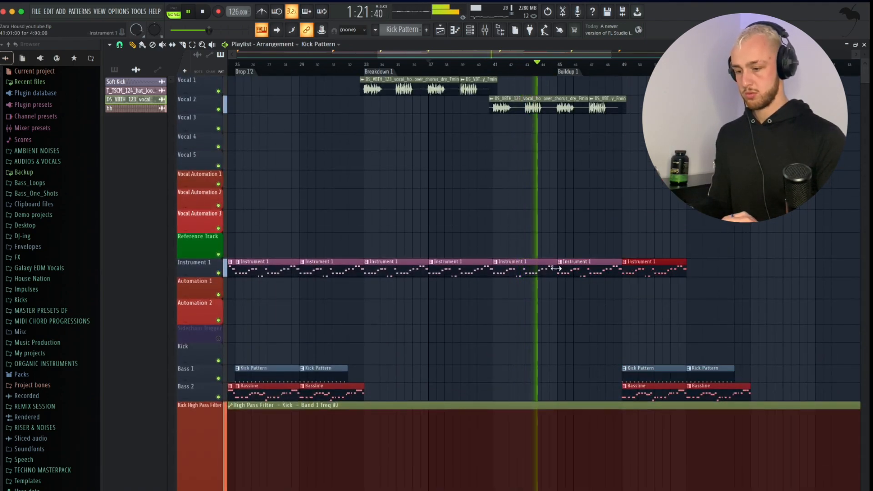
key("super+b")
Step: Select the Drop 1'2 clips on DRUMS 2 to Drums 5 (hh, Clap, Hi Hat Pattern 1 and Rides) and duplicate them
scroll(556, 268, "down", 11)
scroll(556, 268, "left", 1)
scroll(556, 268, "down", 5)
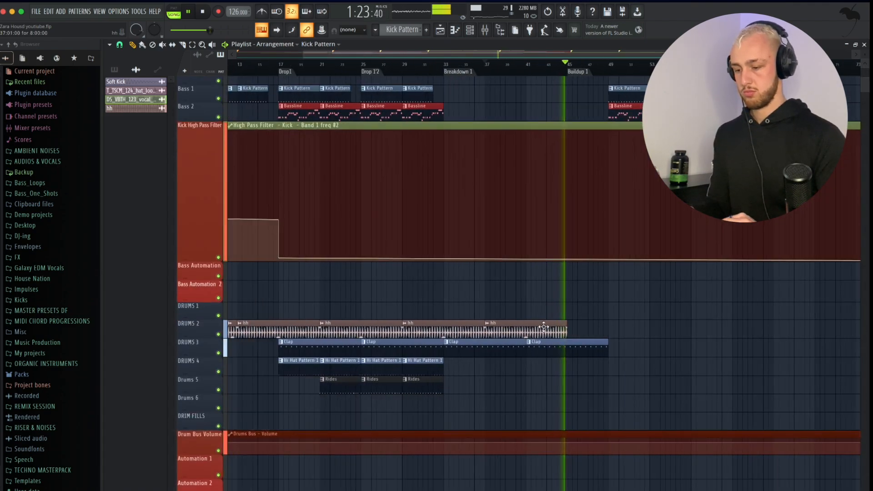
left_click_drag(331, 311, 375, 382)
key("super+b")
Step: Shift the copied drum clips along the timeline so the hh, Hi Hat Pattern 1 and Rides copies start on bar 49
key("shift+Right")
key("shift+Right")
key("shift+Right")
key("shift+Right")
key("shift+Right")
key("shift+Right")
key("shift+Right")
key("shift+Right")
key("shift+Right")
key("shift+Right")
key("shift+Right")
key("shift+Right")
key("shift+Right")
key("shift+Right")
key("shift+Right")
key("shift+Right")
key("shift+Right")
key("shift+Right")
key("shift+Right")
key("shift+Right")
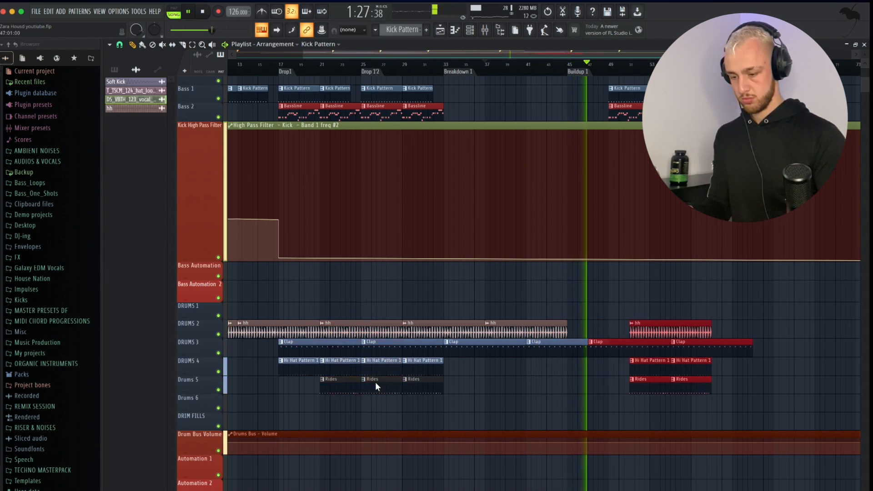
key("shift+Left")
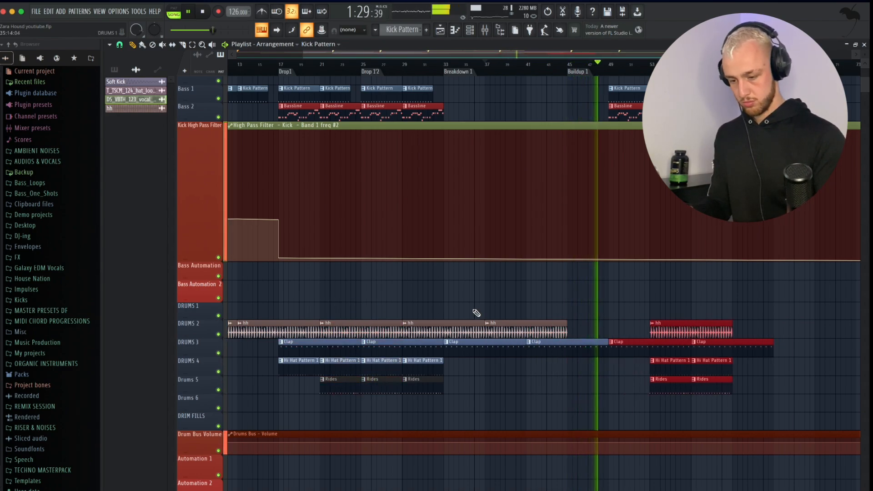
key("shift+Left")
key("shift+Left")
key("shift+Left")
key("shift+Left")
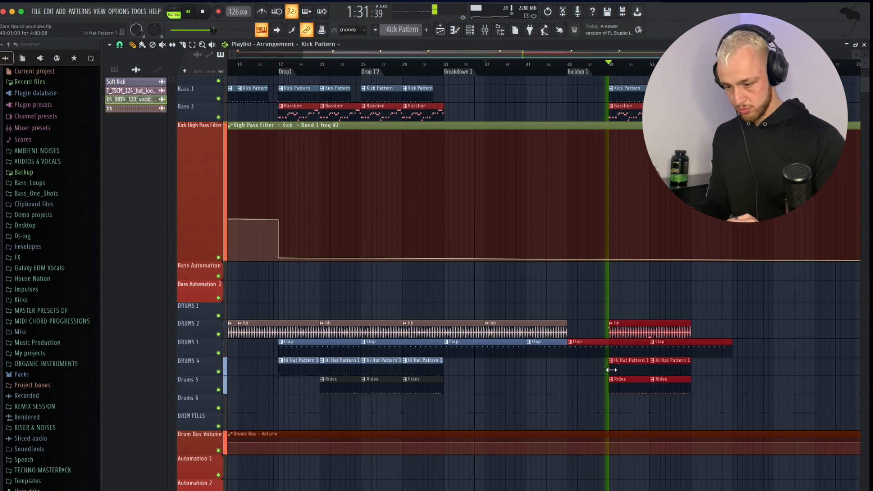
Step: Delete the Clap copy at bar 45 and both Rides copies at bar 49, and clear the selection
right_click(595, 347)
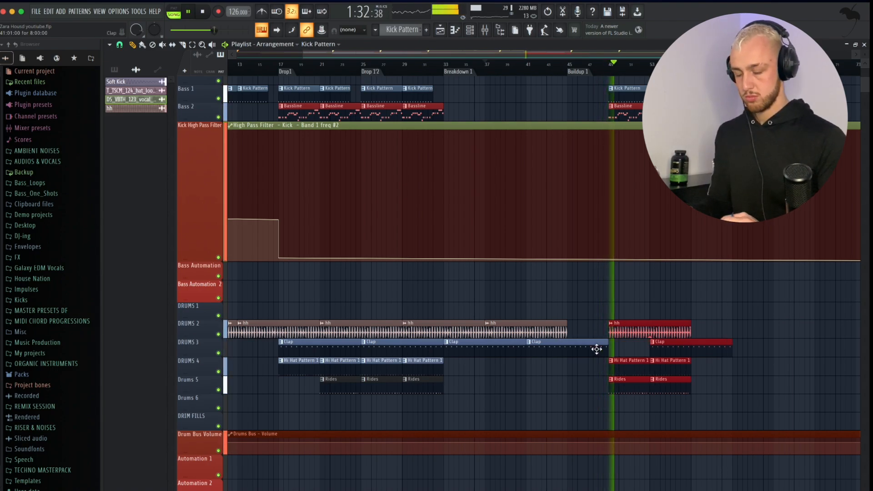
right_click(625, 383)
right_click(671, 385)
left_click(744, 290)
right_click(745, 289)
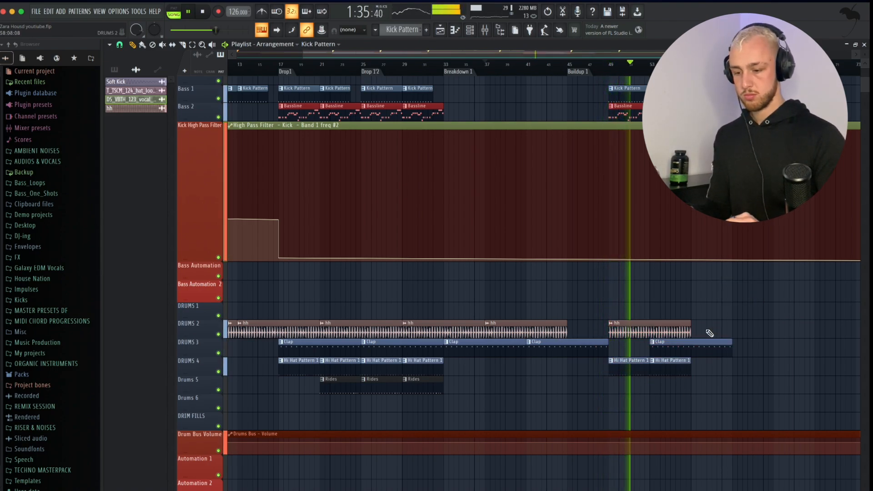
Step: Move the remaining Clap copy to bar 49 and duplicate all the drum clips of bars 49–57 up to bar 65
left_click_drag(685, 346, 646, 348)
left_click_drag(704, 321, 616, 373)
key("ctrl+b")
Step: Duplicate the Kick Pattern, Bassline and Instrument 1 clips of bars 49–57 so they continue up to bar 65
scroll(672, 340, "up", 5)
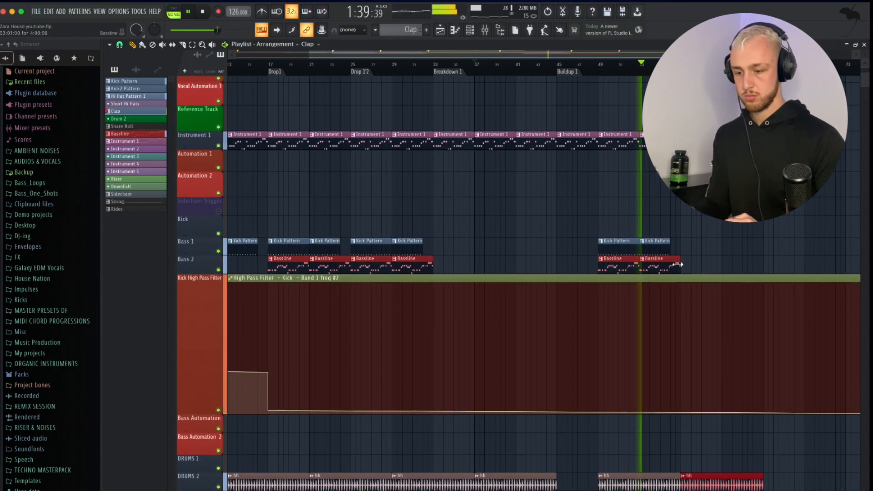
left_click_drag(667, 252, 600, 272)
key("ctrl+b")
scroll(700, 219, "up", 4)
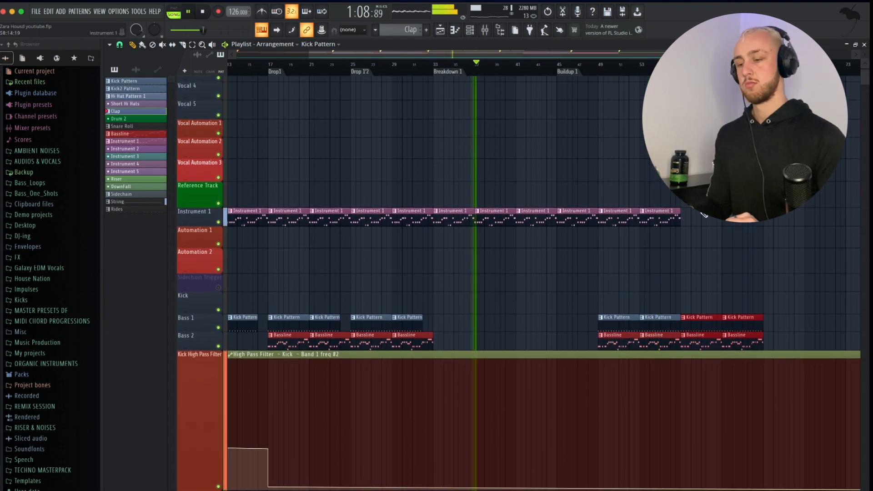
left_click_drag(699, 207, 608, 247)
key("ctrl+b")
Step: Play from the Buildup 1 marker and copy the vocal hook clips to Vocal 3 so their first phrase starts on bar 49
scroll(626, 200, "up", 3)
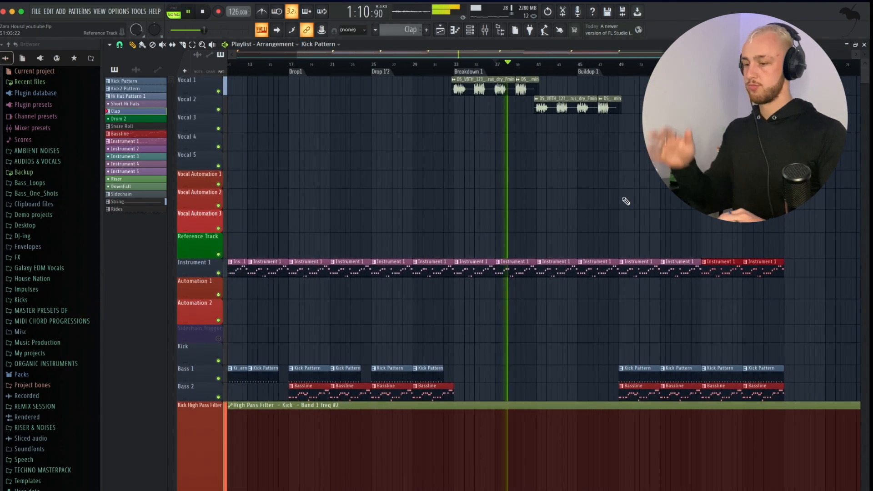
scroll(522, 137, "up", 3)
scroll(577, 128, "down", 2)
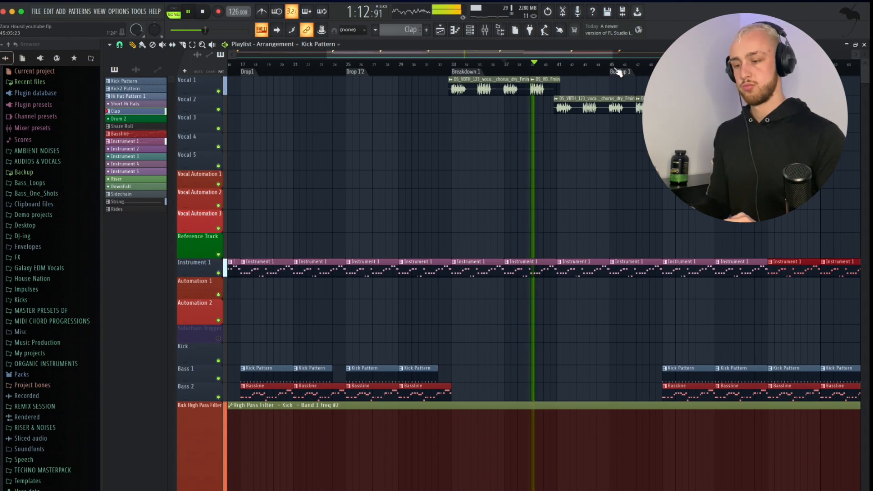
left_click(619, 73)
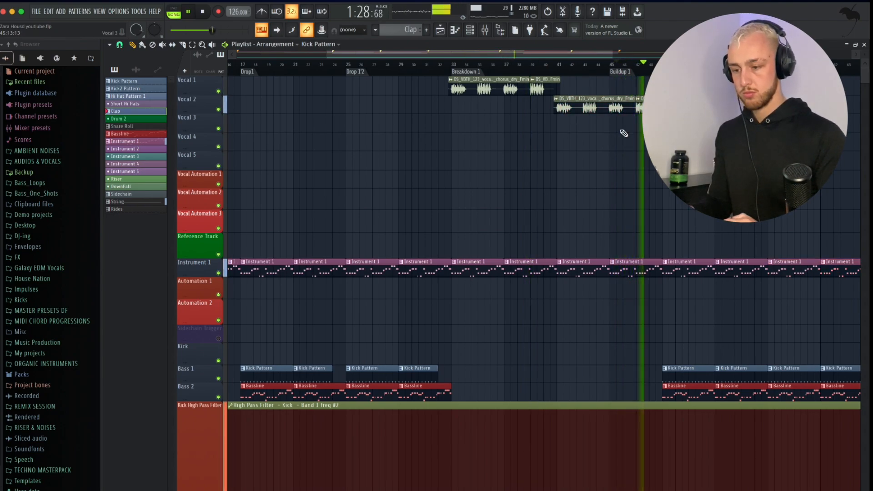
scroll(624, 133, "up", 5)
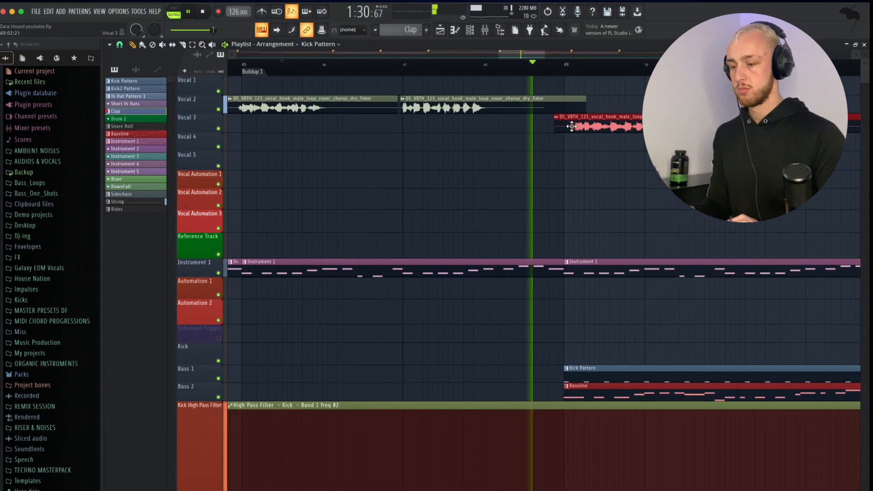
scroll(566, 131, "down", 5)
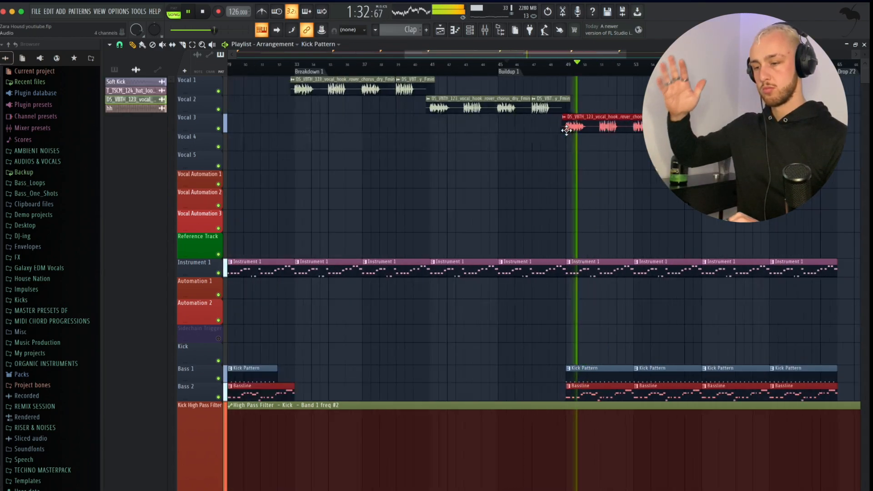
Step: Look over the vocal, drum, automation and String tracks of the arrangement while the section after bar 49 plays
scroll(575, 204, "down", 5)
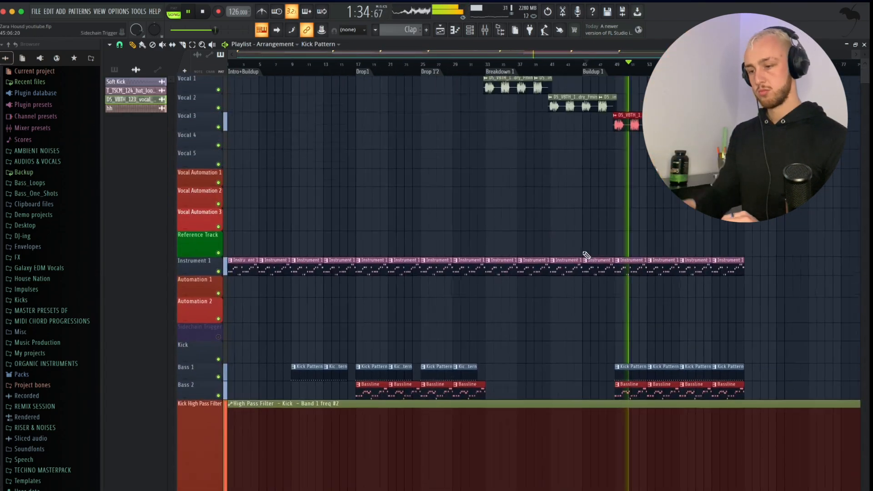
scroll(586, 256, "down", 10)
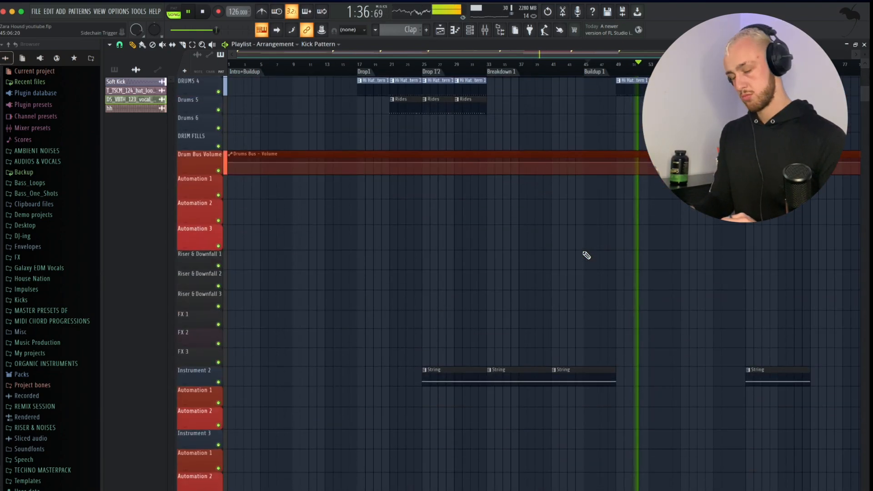
scroll(586, 256, "up", 5)
scroll(585, 255, "down", 1)
scroll(585, 255, "up", 6)
scroll(585, 255, "up", 3)
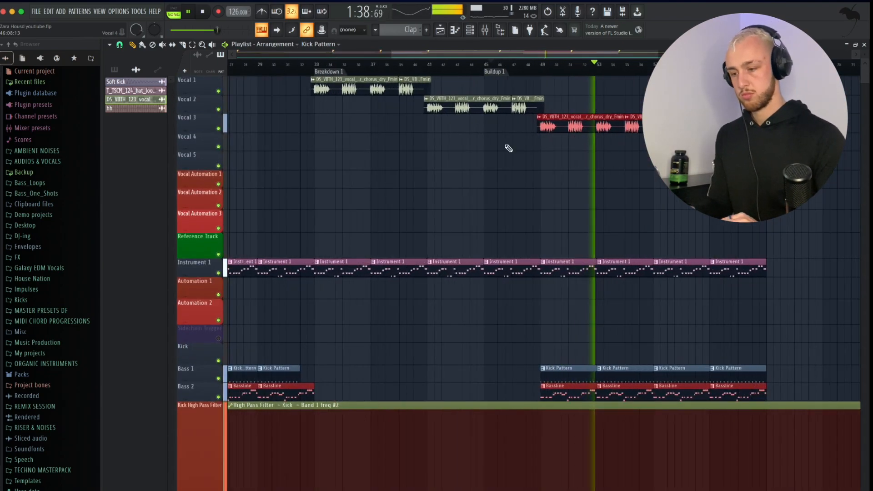
scroll(508, 148, "down", 2)
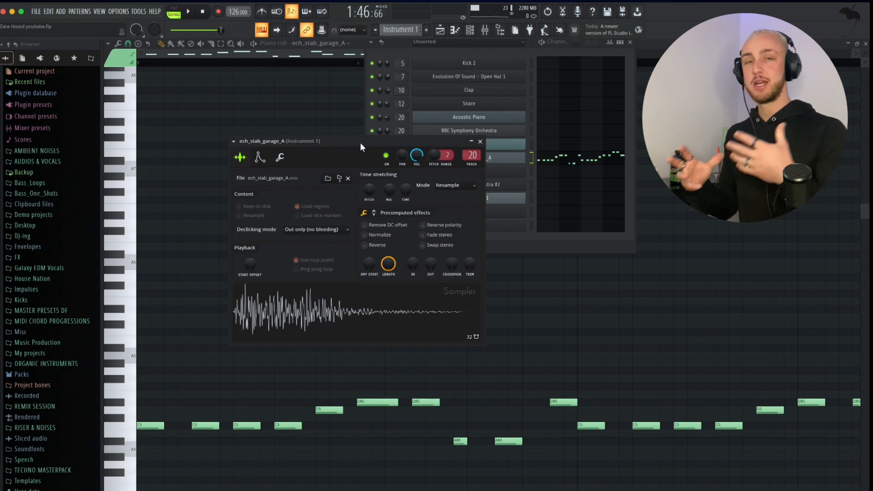
Step: Audition the ech_stab_garage_A sample with a few notes and play the Instrument 1 pattern
key("z")
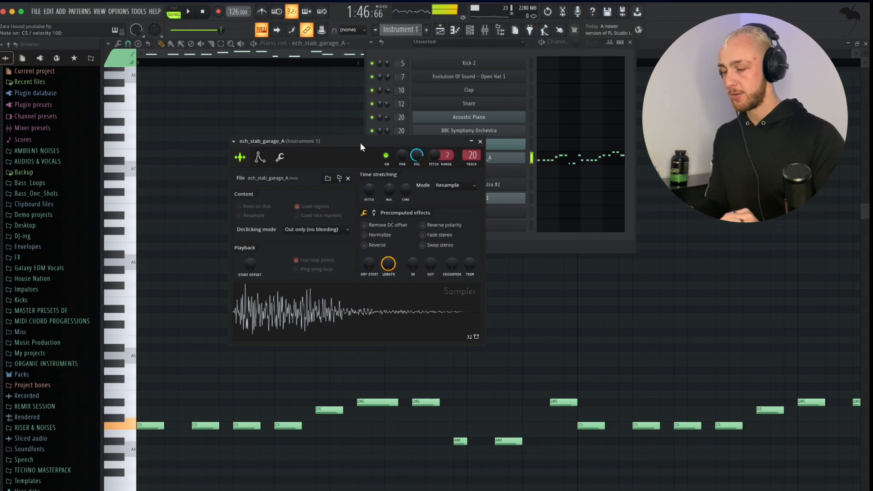
key("x")
key("d")
key("z")
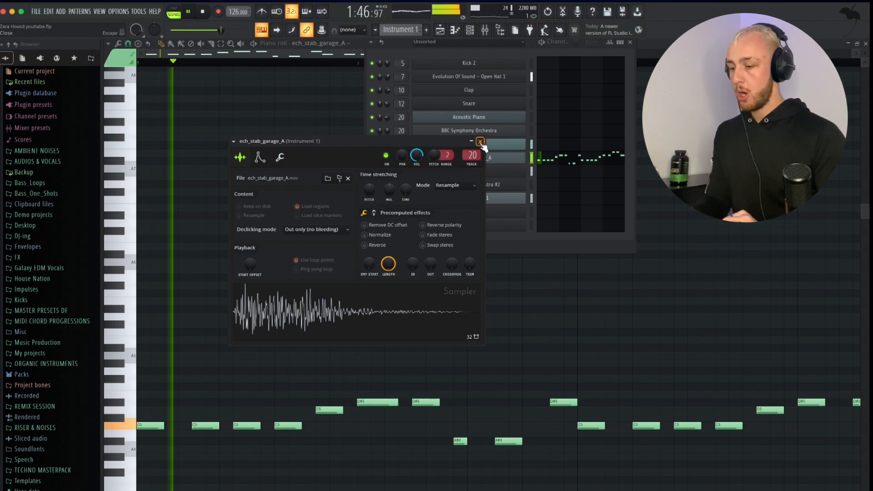
Step: Open the Serum #2 channel's synth and load the SM_RHP_Chord_Garage_C3 preset from the Chords folder
left_click(480, 142)
left_click(532, 211)
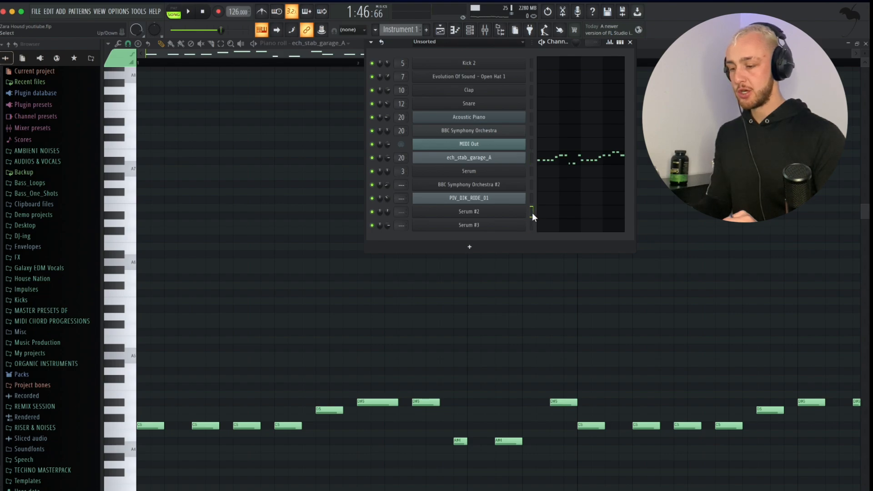
left_click(500, 211)
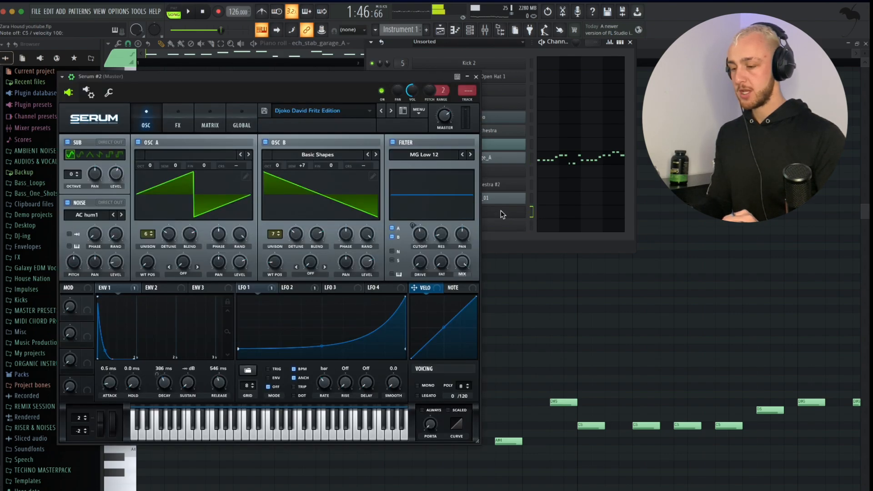
left_click(316, 118)
mouse_move(320, 168)
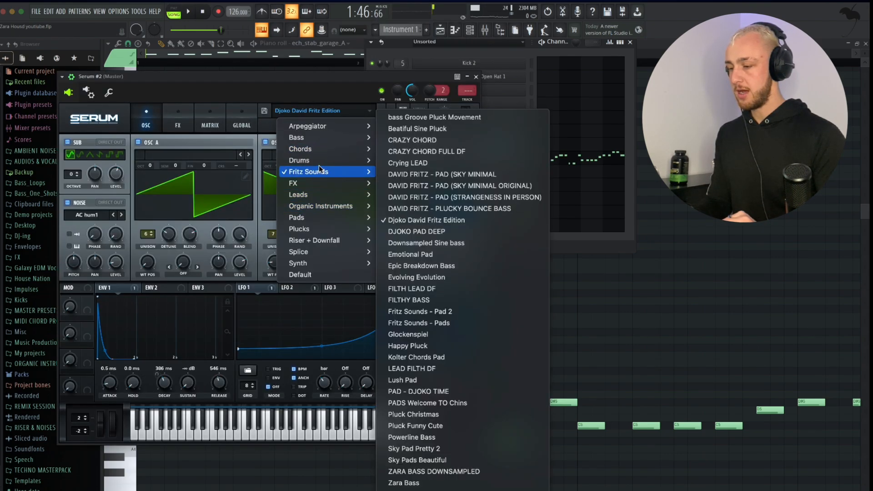
mouse_move(319, 150)
left_click(393, 162)
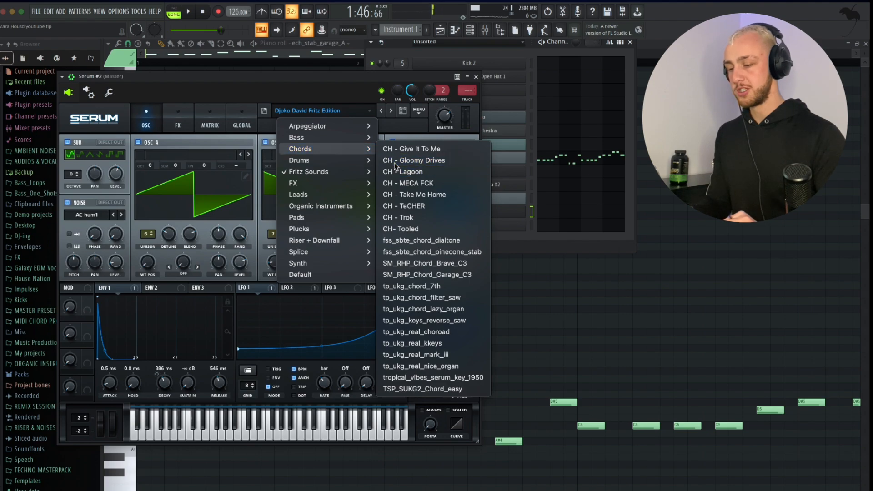
left_click(391, 110)
left_click(391, 111)
left_click(391, 110)
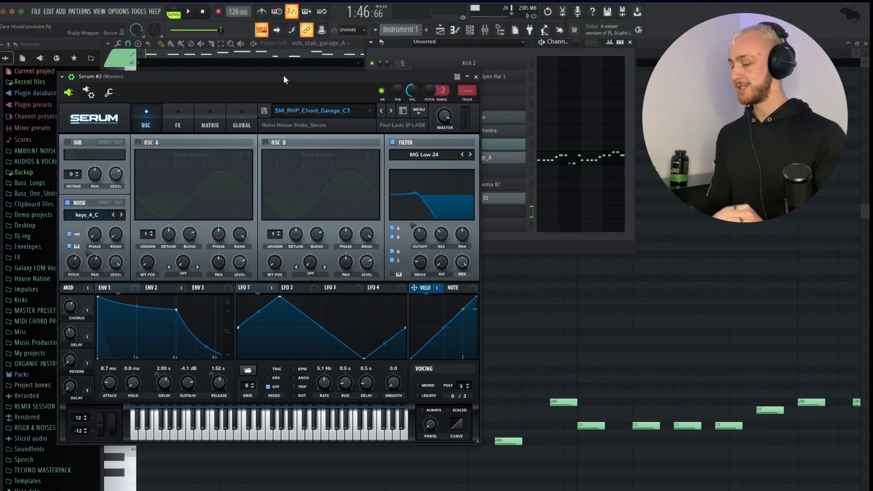
Step: Audition the garage chord preset in Serum #2 by playing a few notes
key("q")
key("q")
key("w")
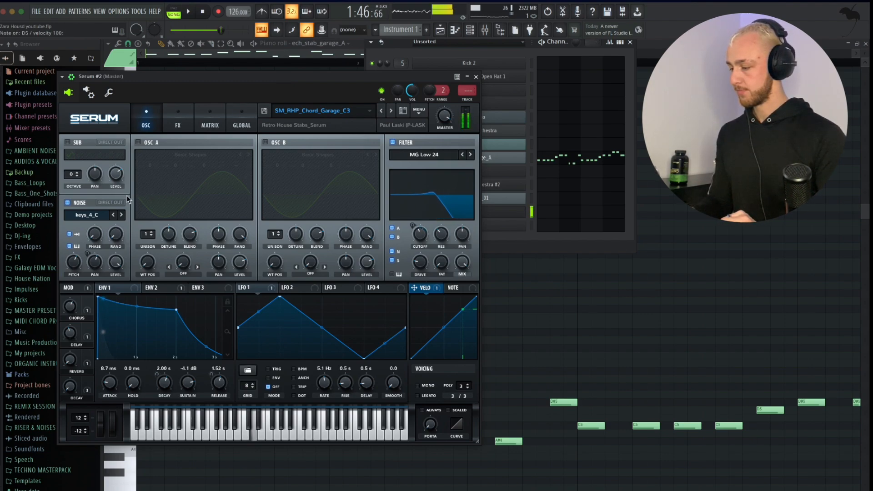
key("space")
Step: Compare the chord preset with its noise oscillator off and on, and inspect its chorus, delay, reverb and EQ effects
left_click(67, 203)
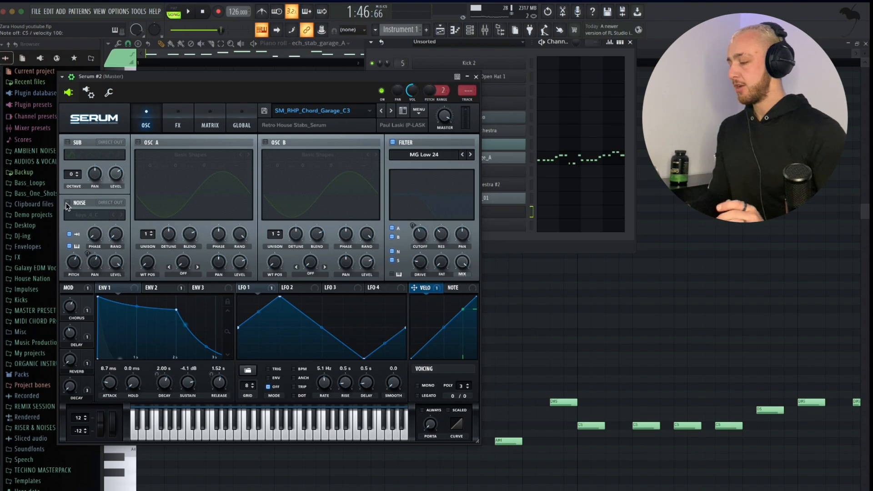
left_click(67, 203)
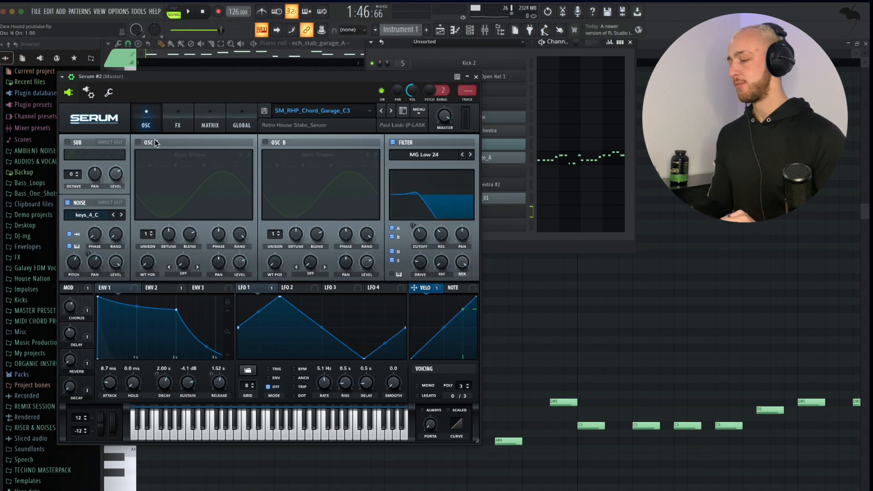
left_click(182, 115)
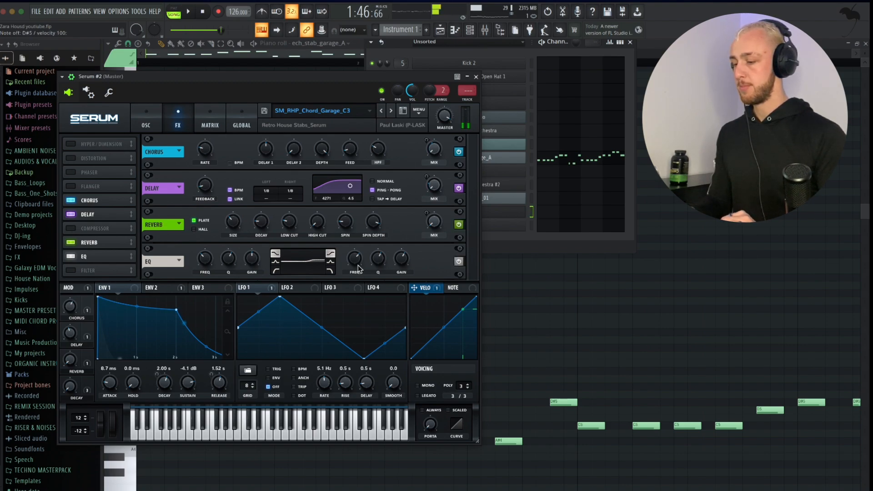
left_click(146, 125)
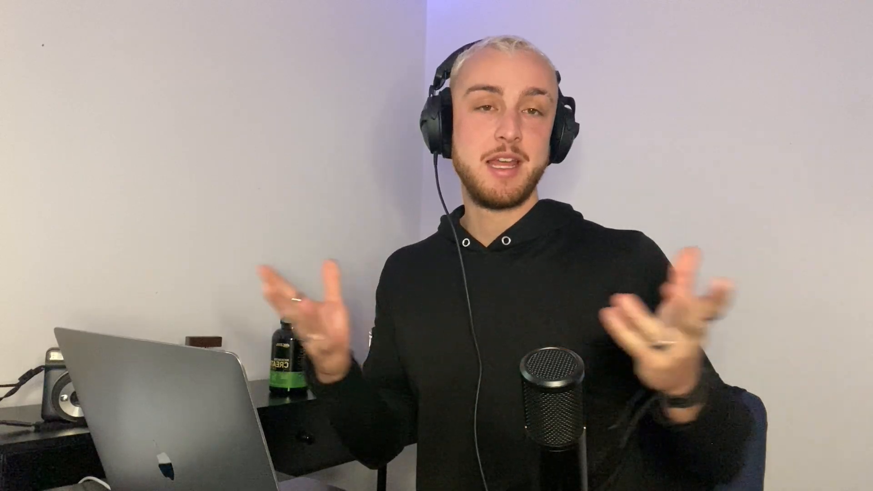